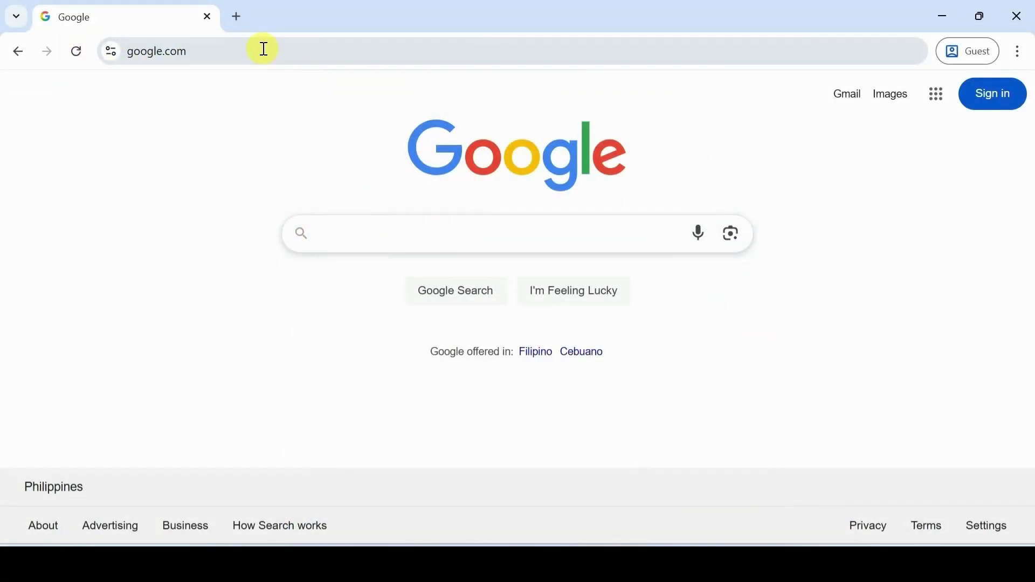
Replace google.com in Chrome's address bar with the bit.ly/ApplyPNPKI short link and load it
{"action": "left_click", "coordinate": [266, 49]}
{"action": "key", "text": "BackSpace"}
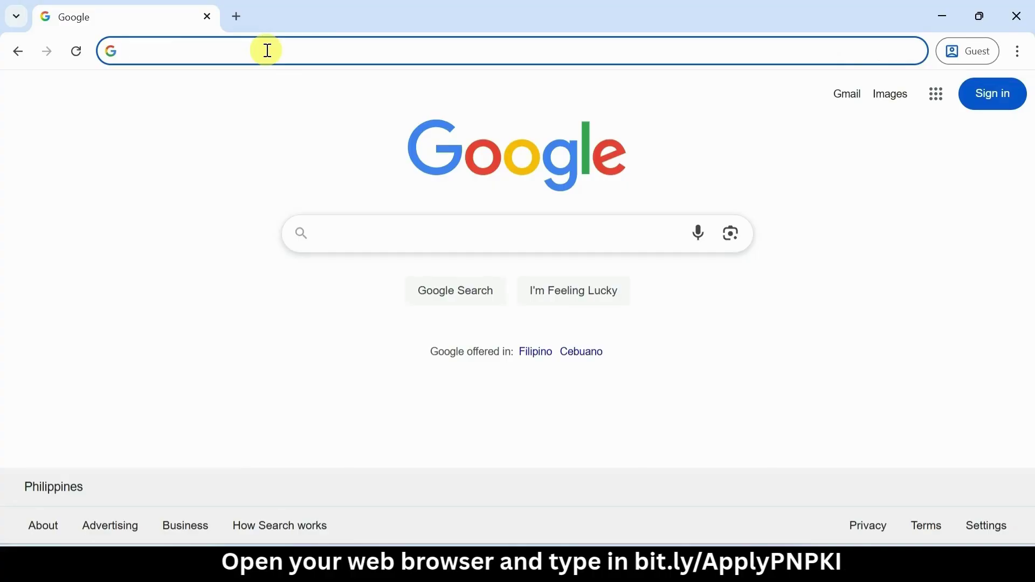
{"action": "type", "text": "bit."}
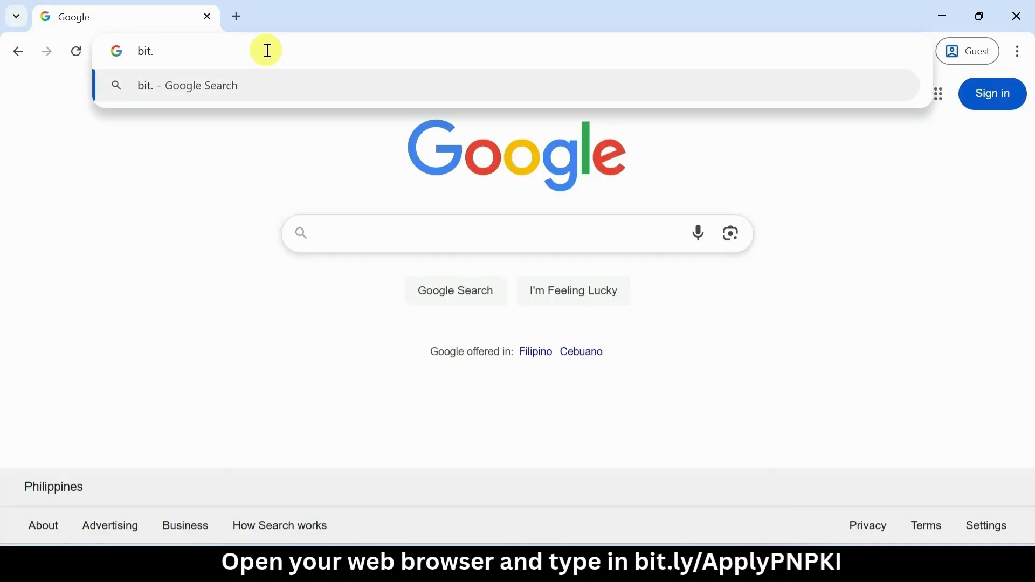
{"action": "type", "text": "ly/"}
{"action": "key", "text": "Caps_Lock"}
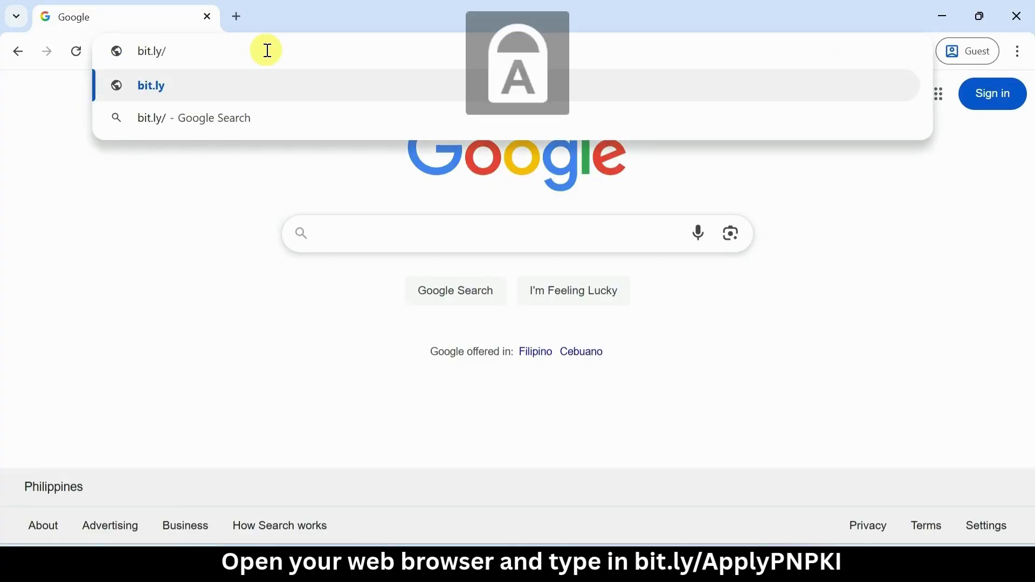
{"action": "type", "text": "A"}
{"action": "key", "text": "Caps_Lock"}
{"action": "type", "text": "pply"}
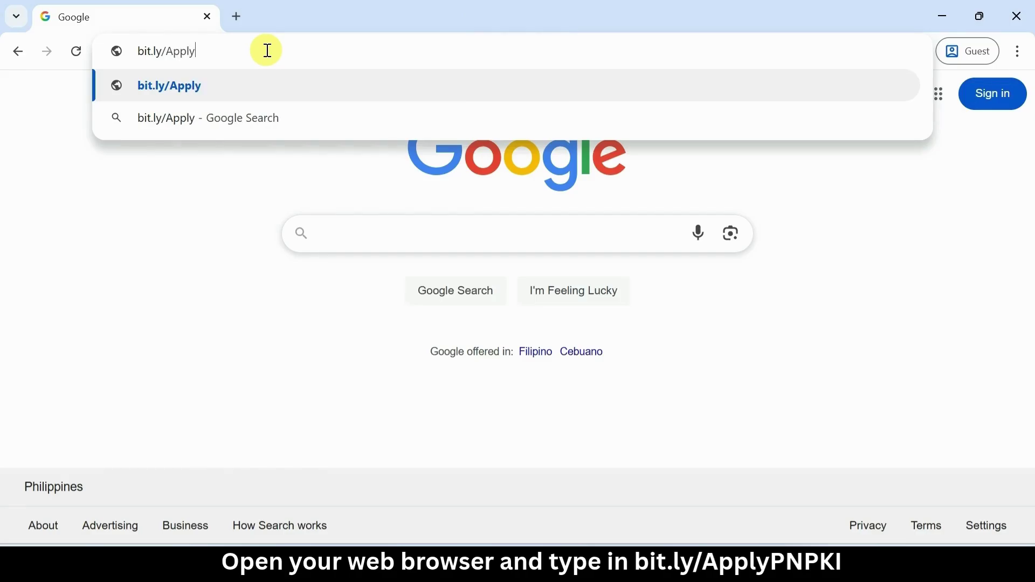
{"action": "key", "text": "Caps_Lock"}
{"action": "type", "text": "PNPKI"}
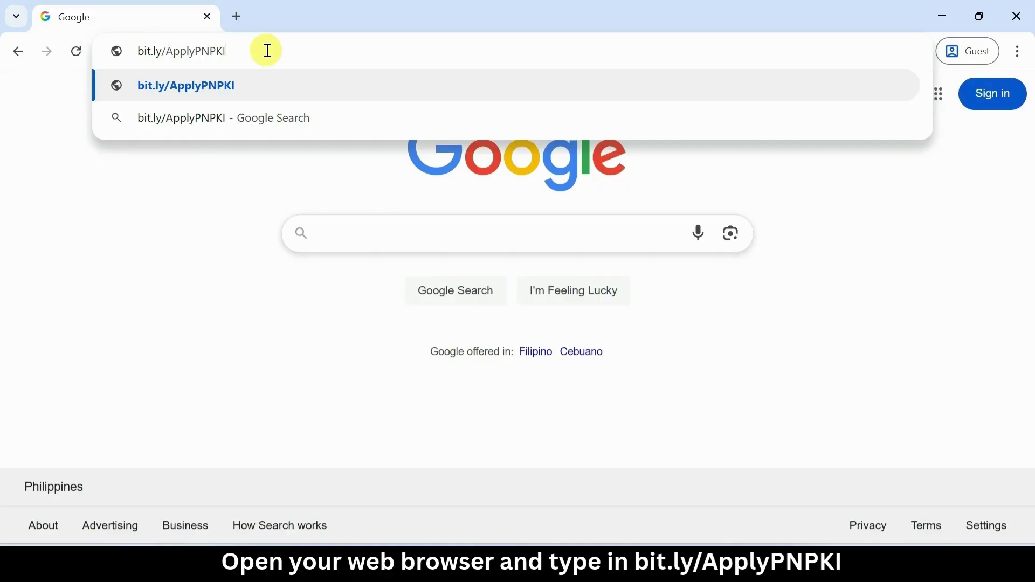
{"action": "key", "text": "Return"}
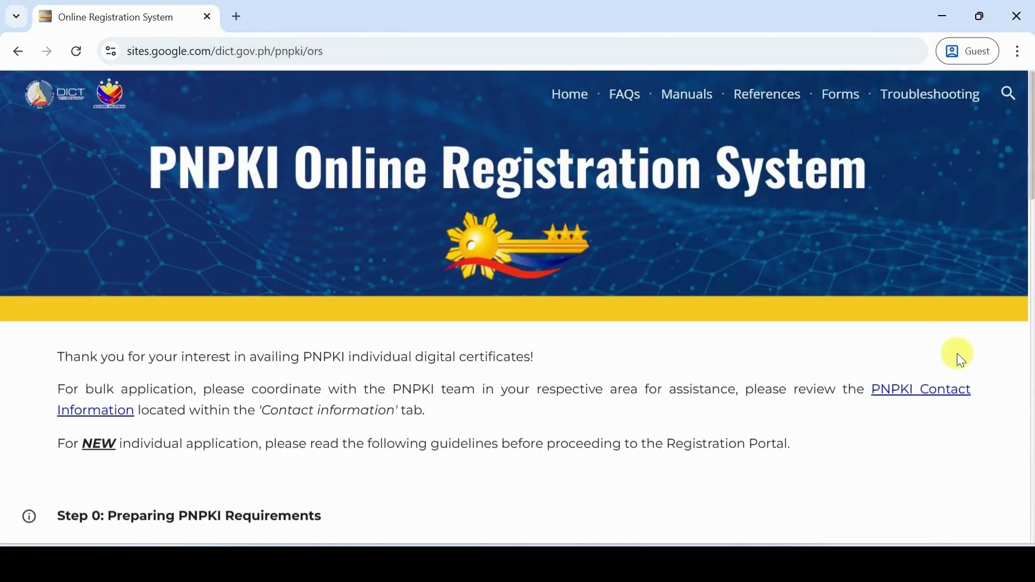
Read through the application guidelines and proceed to the List of Accepted IDs
{"action": "scroll", "coordinate": [958, 355], "scroll_direction": "down", "scroll_amount": 2}
{"action": "scroll", "coordinate": [958, 355], "scroll_direction": "down", "scroll_amount": 2}
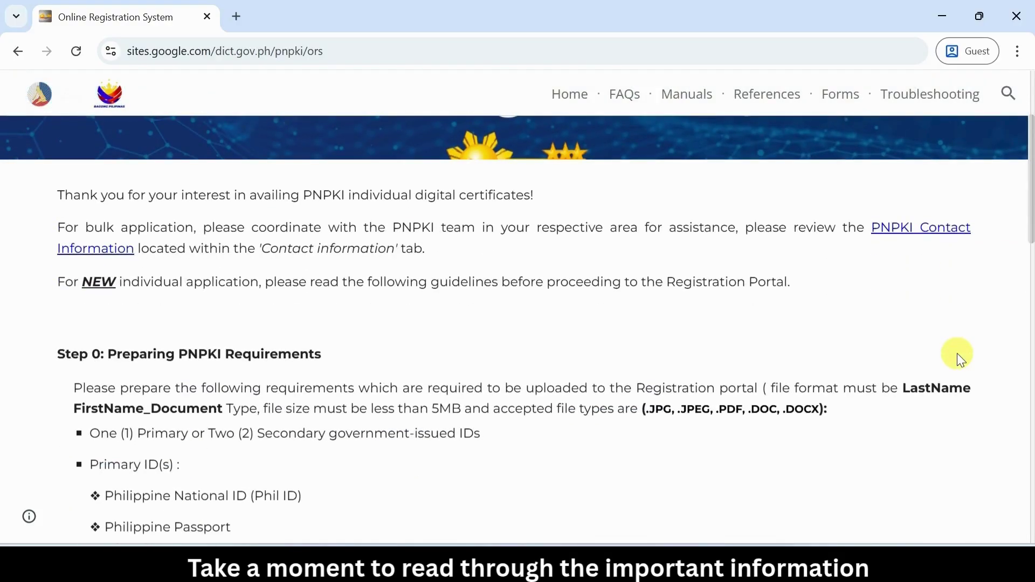
{"action": "scroll", "coordinate": [957, 355], "scroll_direction": "down", "scroll_amount": 4}
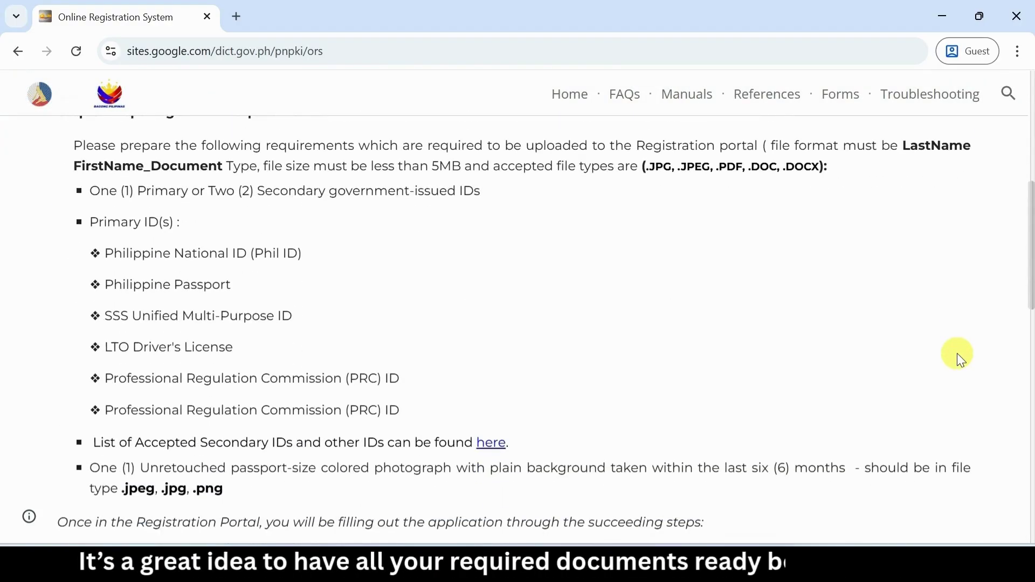
{"action": "scroll", "coordinate": [958, 356], "scroll_direction": "down", "scroll_amount": 5}
{"action": "scroll", "coordinate": [958, 355], "scroll_direction": "down", "scroll_amount": 6}
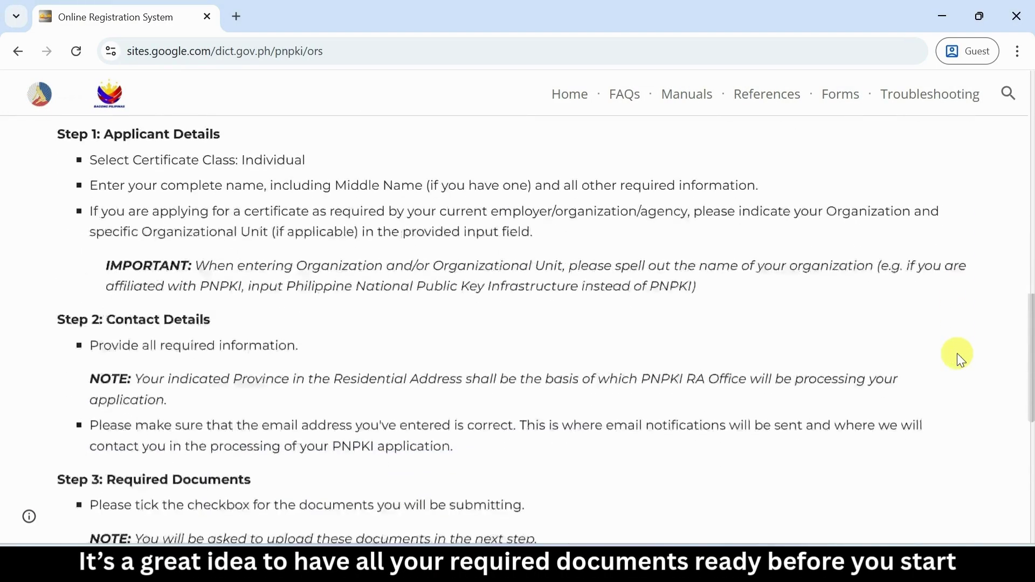
{"action": "scroll", "coordinate": [958, 356], "scroll_direction": "down", "scroll_amount": 2}
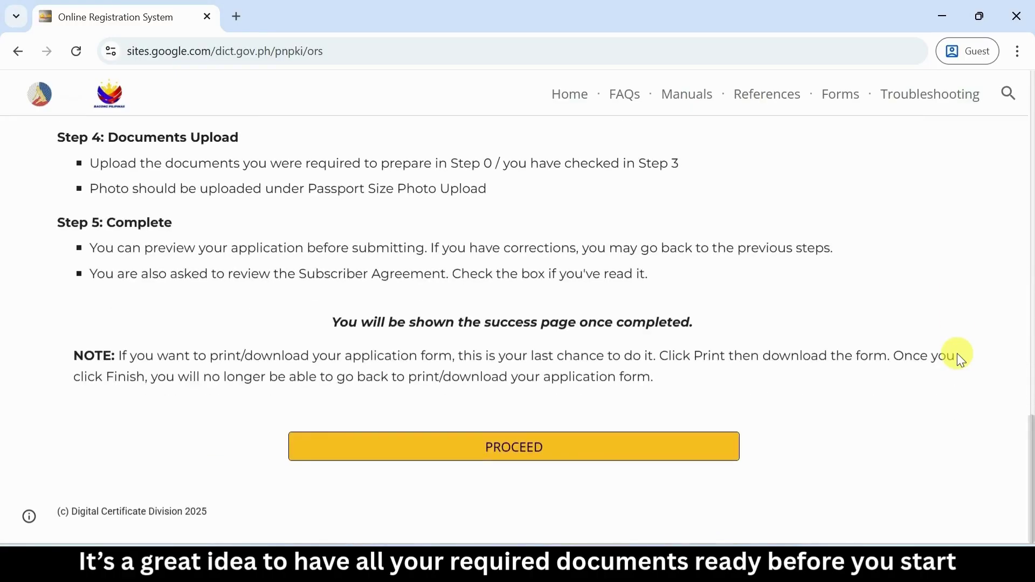
{"action": "left_click", "coordinate": [416, 467]}
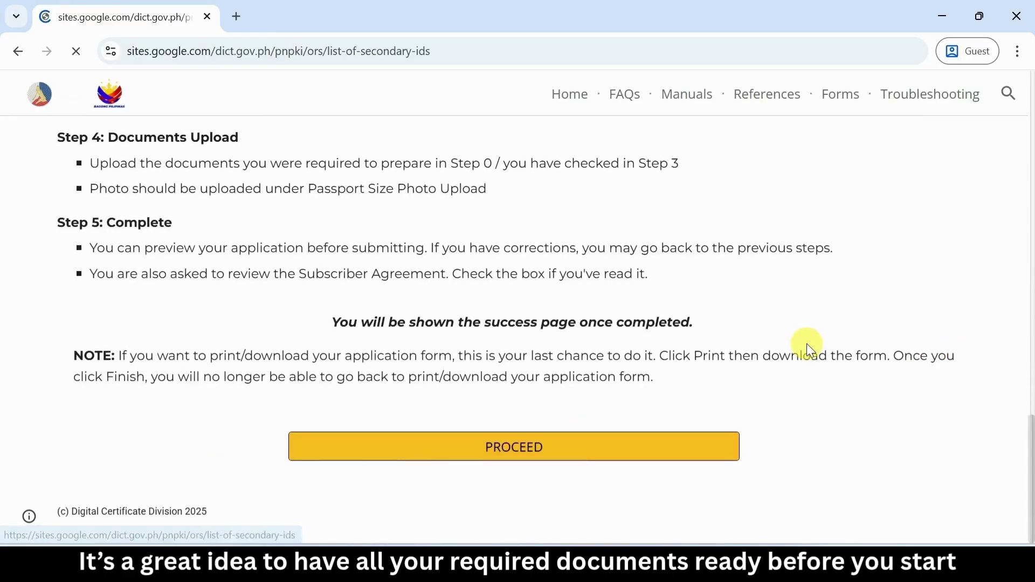
Scroll the List of Accepted IDs down to the alien-applicant IDs at the bottom
{"action": "scroll", "coordinate": [880, 375], "scroll_direction": "down", "scroll_amount": 4}
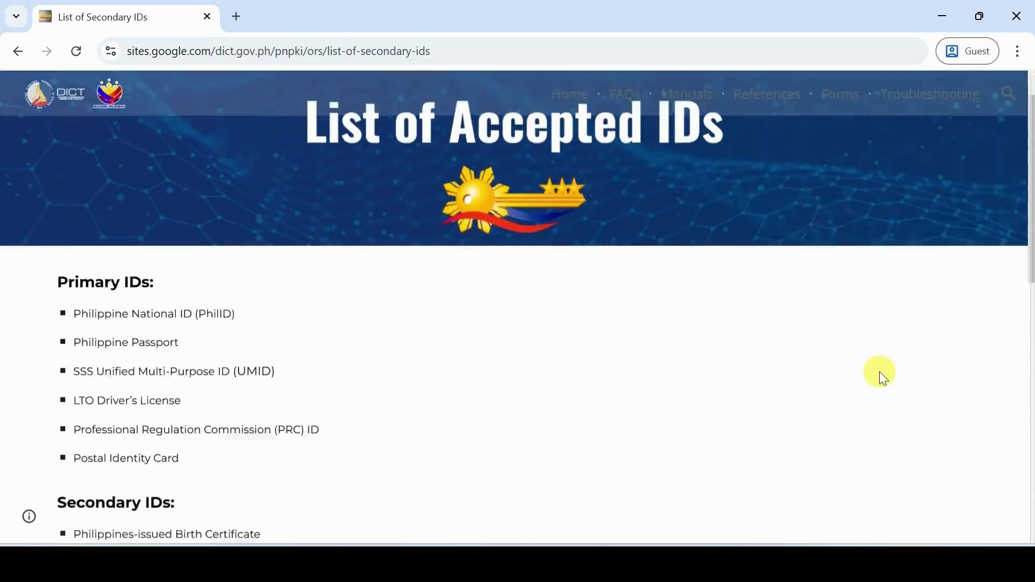
{"action": "scroll", "coordinate": [881, 373], "scroll_direction": "down", "scroll_amount": 4}
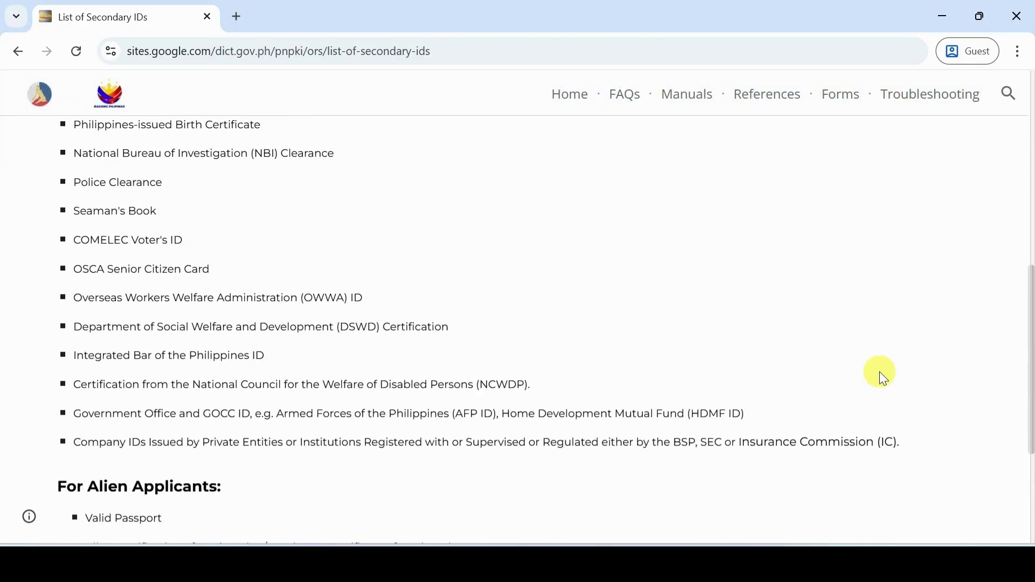
{"action": "scroll", "coordinate": [880, 374], "scroll_direction": "down", "scroll_amount": 4}
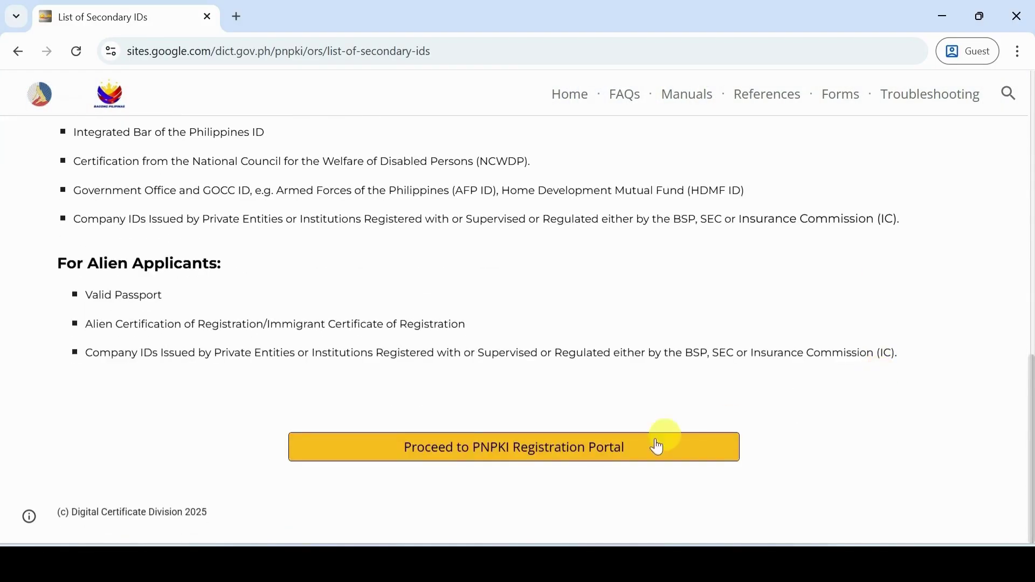
Enter the PNPKI Registration Portal and tick the Data Privacy consent checkbox
{"action": "left_click", "coordinate": [615, 452]}
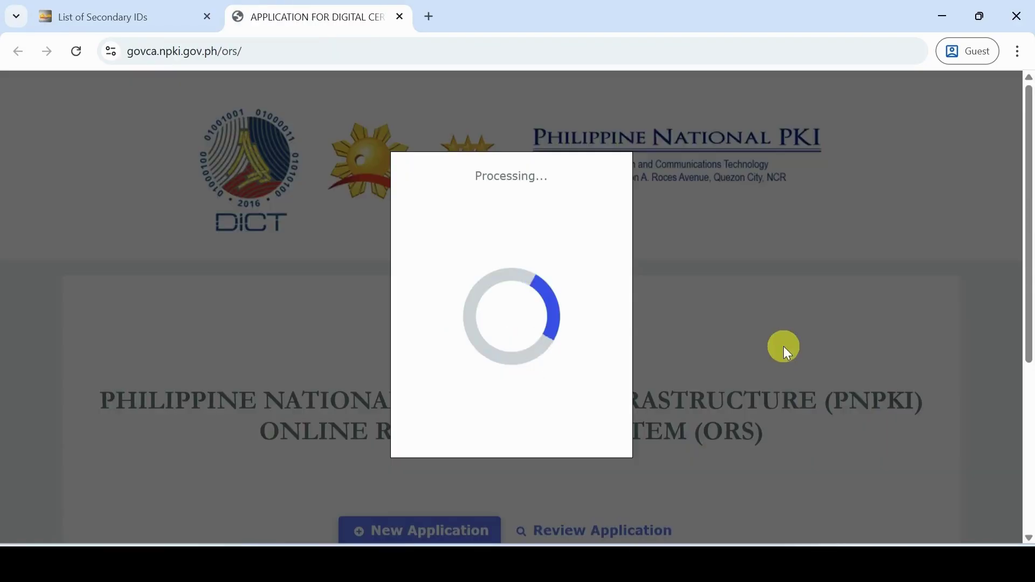
{"action": "scroll", "coordinate": [784, 346], "scroll_direction": "down", "scroll_amount": 4}
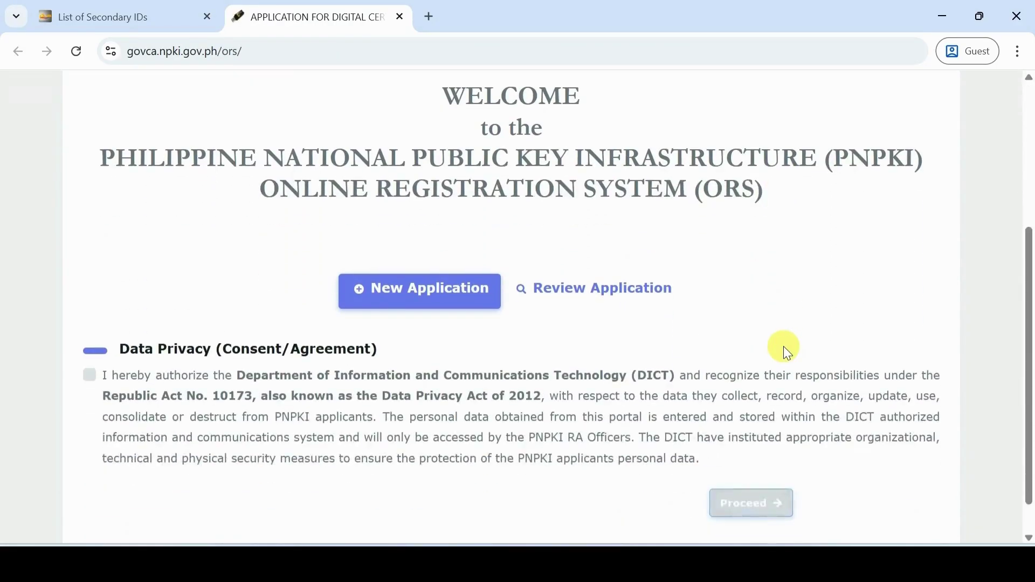
{"action": "scroll", "coordinate": [784, 346], "scroll_direction": "down", "scroll_amount": 1}
{"action": "left_click", "coordinate": [88, 336]}
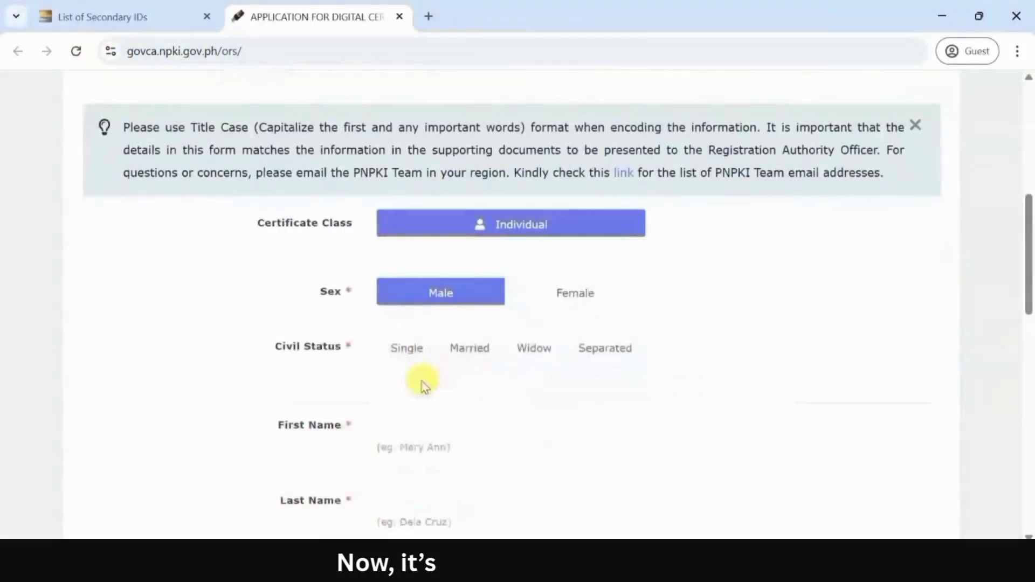
Set civil status to Single and enter the applicant's first name
{"action": "left_click", "coordinate": [406, 347]}
{"action": "scroll", "coordinate": [451, 351], "scroll_direction": "down", "scroll_amount": 2}
{"action": "left_click", "coordinate": [451, 348]}
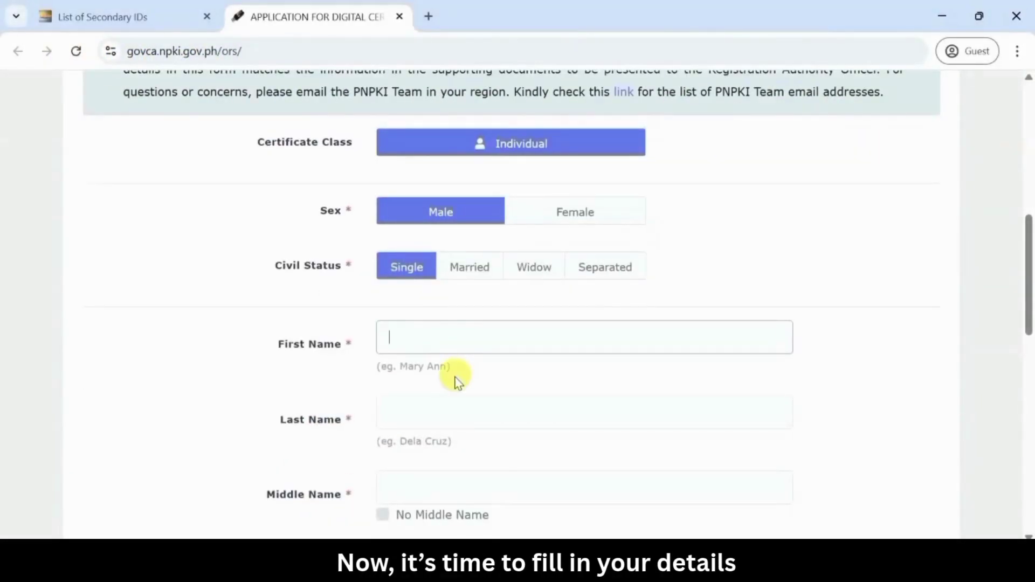
{"action": "key", "text": "Caps_Lock"}
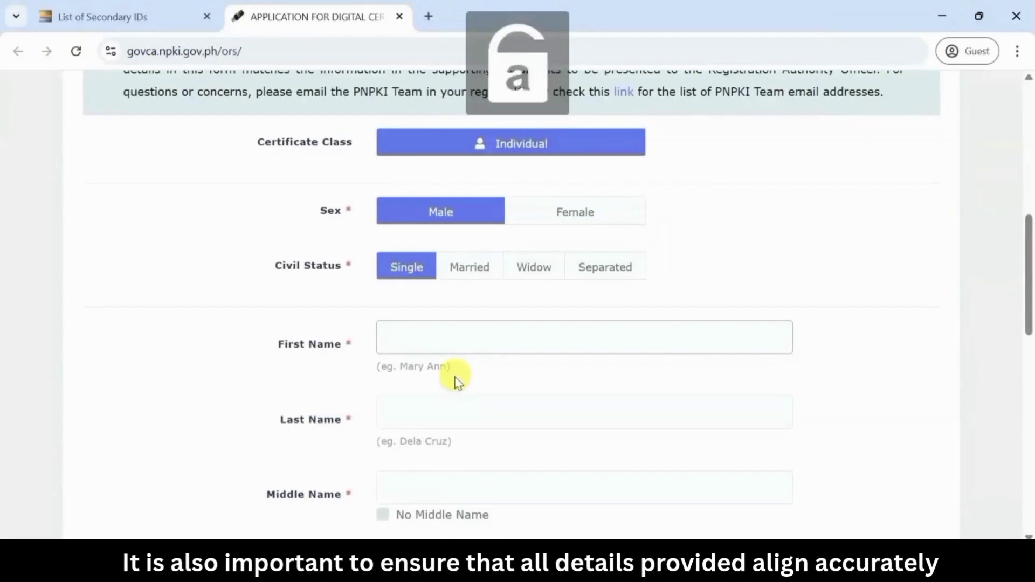
{"action": "type", "text": "Juan"}
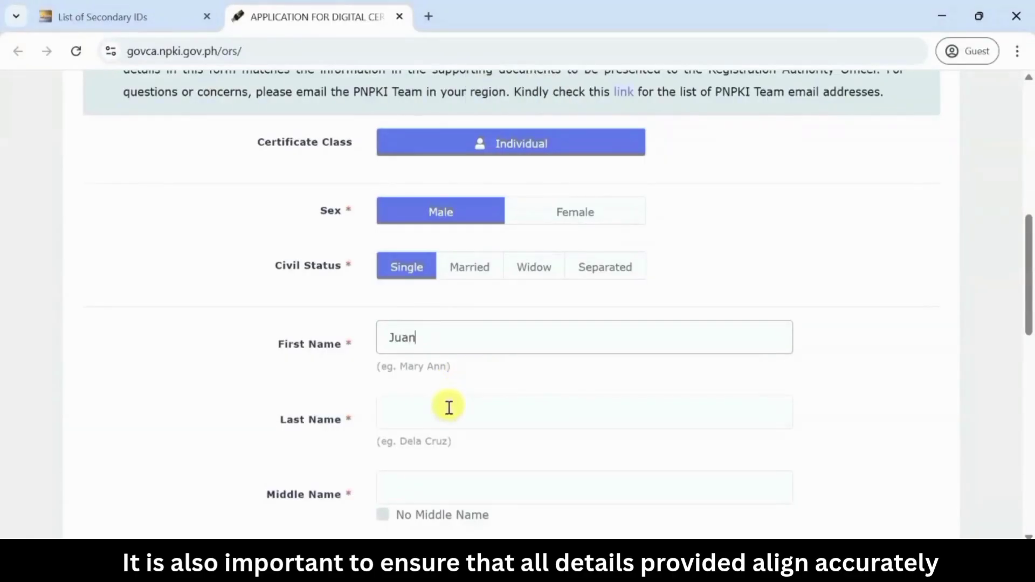
Enter the applicant's two-word last name
{"action": "left_click", "coordinate": [442, 411]}
{"action": "key", "text": "Caps_Lock"}
{"action": "type", "text": "De"}
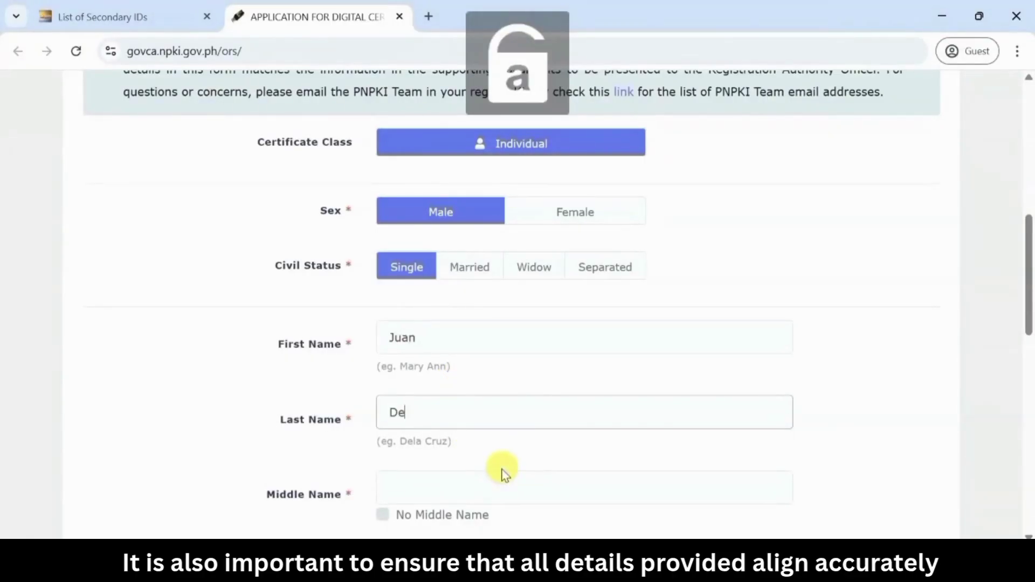
{"action": "type", "text": "la"}
{"action": "key", "text": "Caps_Lock"}
{"action": "type", "text": "C"}
{"action": "key", "text": "Caps_Lock"}
{"action": "type", "text": "ruz"}
Enter the applicant's middle name
{"action": "scroll", "coordinate": [505, 469], "scroll_direction": "down", "scroll_amount": 1}
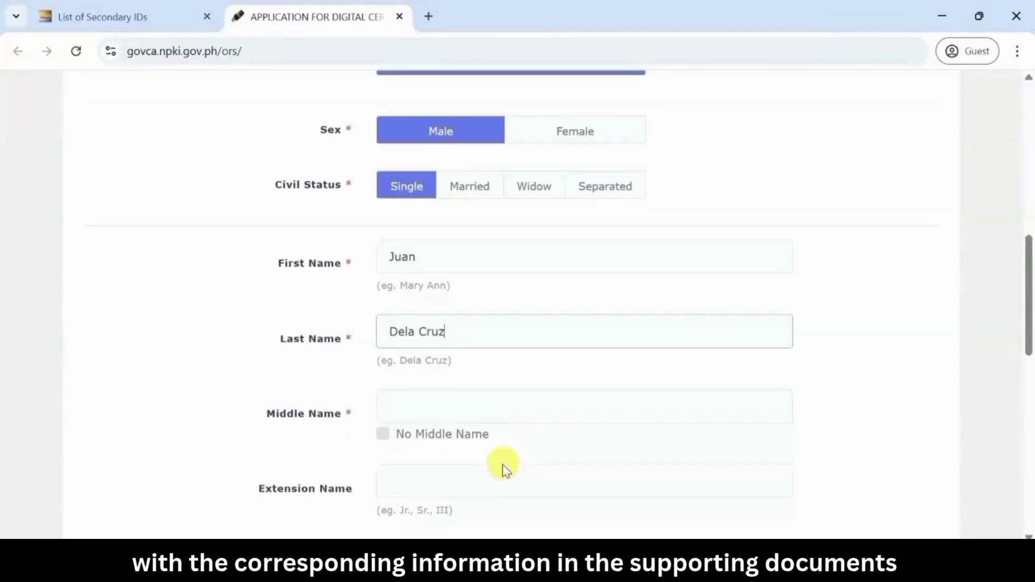
{"action": "left_click", "coordinate": [460, 402]}
{"action": "key", "text": "Caps_Lock"}
{"action": "type", "text": "M"}
{"action": "key", "text": "Caps_Lock"}
{"action": "type", "text": "a"}
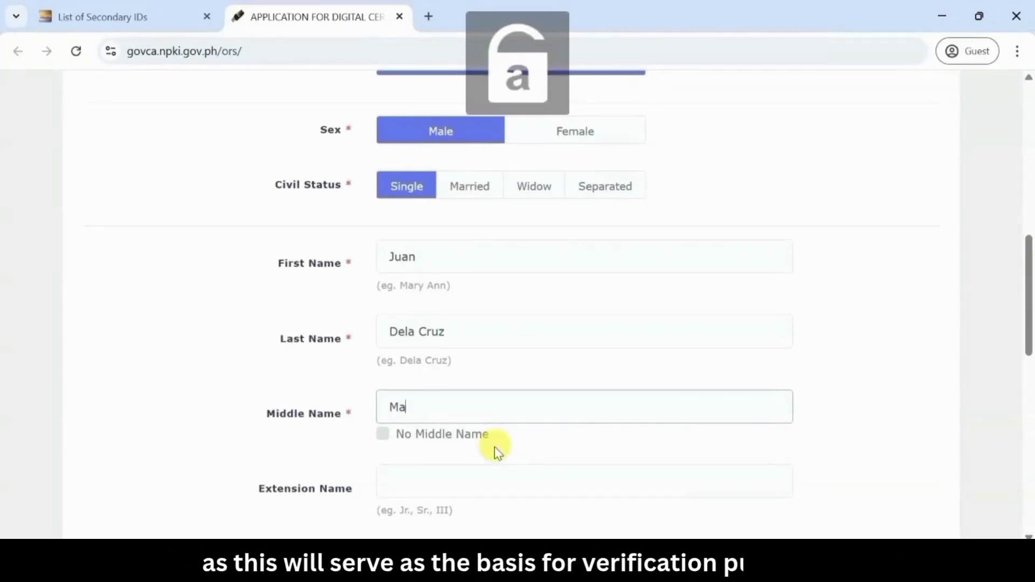
{"action": "type", "text": "rtinez"}
{"action": "scroll", "coordinate": [494, 446], "scroll_direction": "down", "scroll_amount": 1}
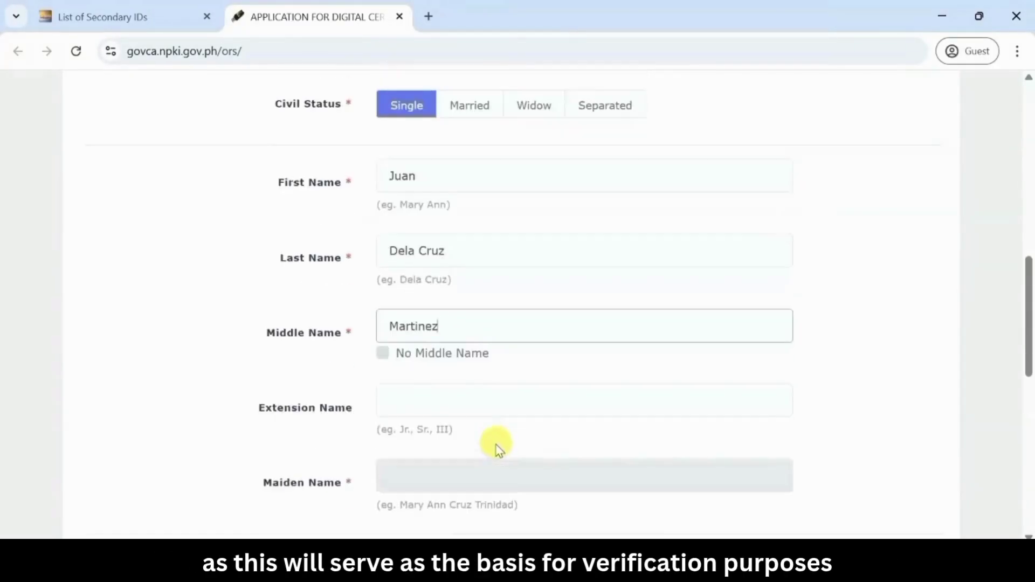
{"action": "scroll", "coordinate": [496, 448], "scroll_direction": "down", "scroll_amount": 2}
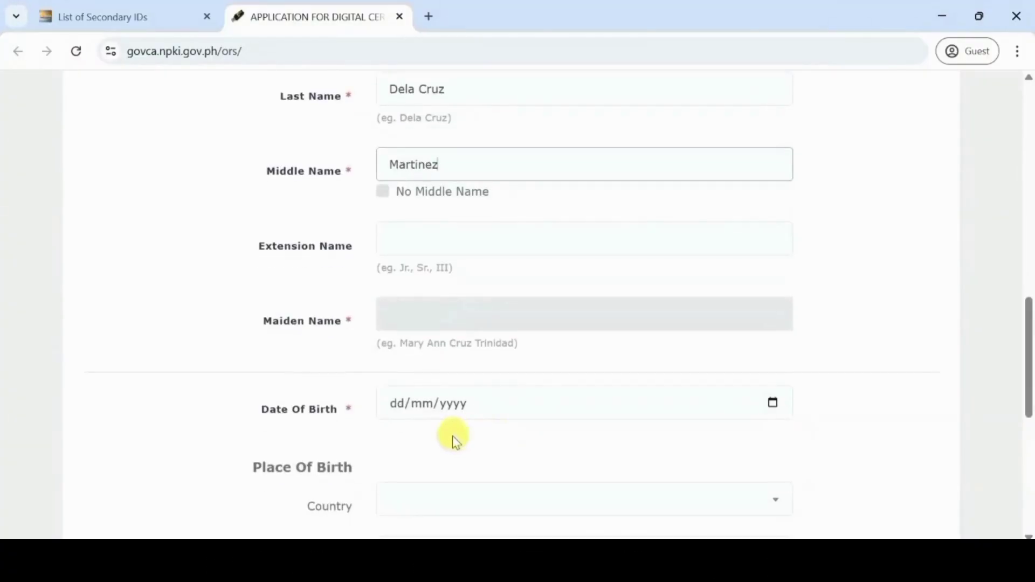
Set the date of birth to 01/01/1990 using the calendar picker
{"action": "left_click", "coordinate": [398, 405]}
{"action": "type", "text": "01/"}
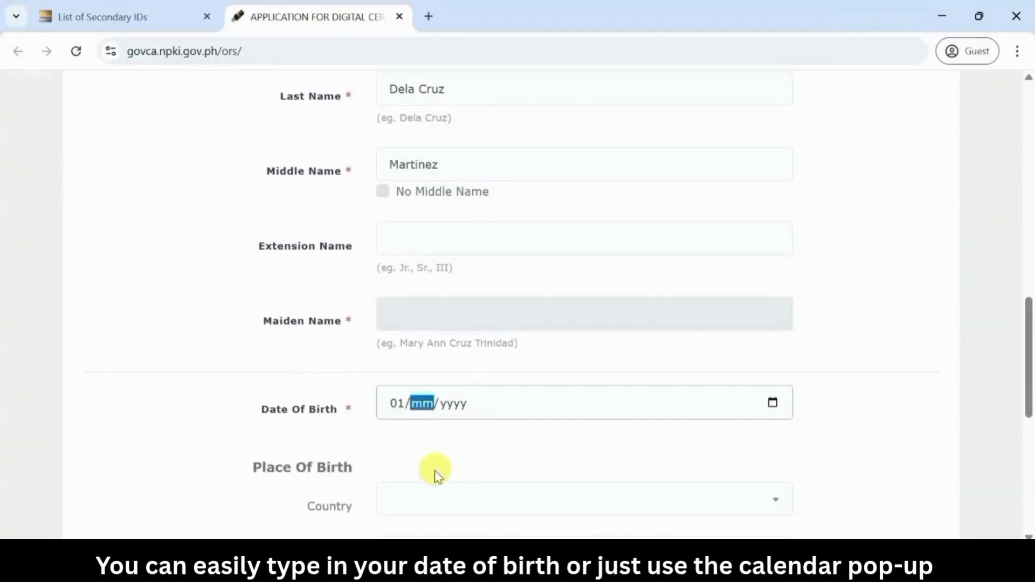
{"action": "type", "text": "01/1990"}
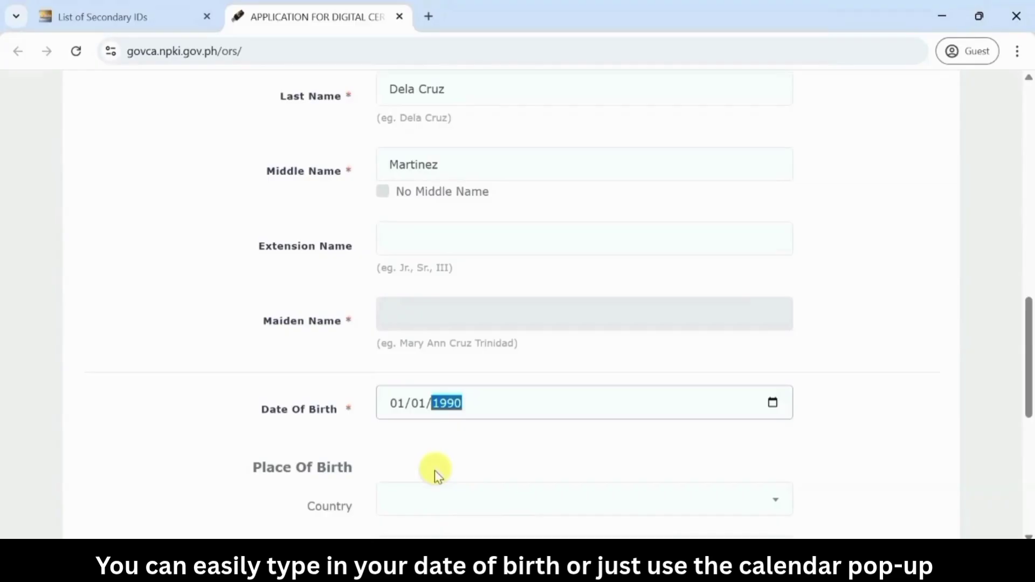
{"action": "key", "text": "BackSpace"}
{"action": "key", "text": "BackSpace"}
{"action": "key", "text": "BackSpace"}
{"action": "left_click", "coordinate": [815, 412]}
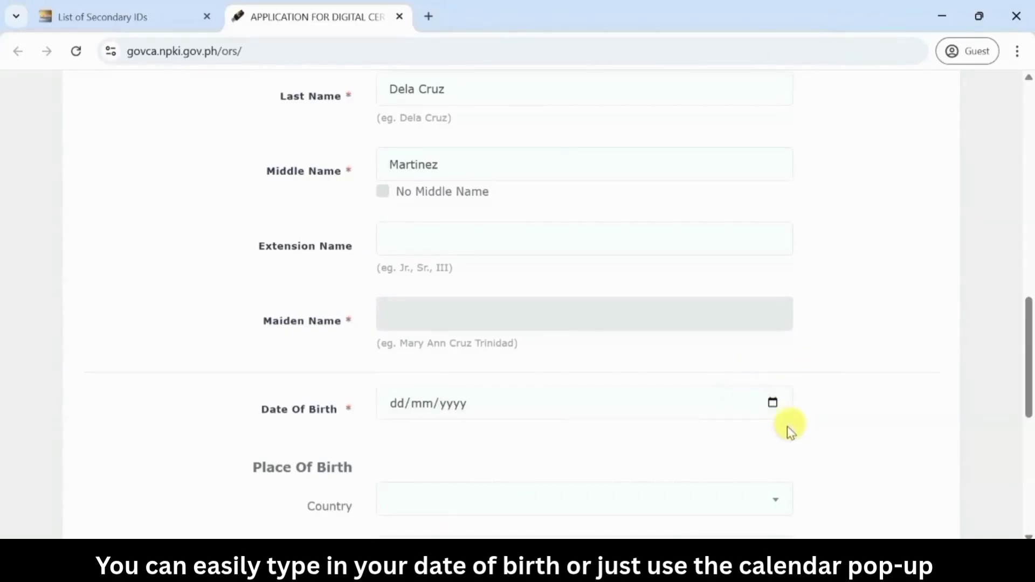
{"action": "left_click", "coordinate": [775, 405]}
{"action": "left_click", "coordinate": [405, 177]}
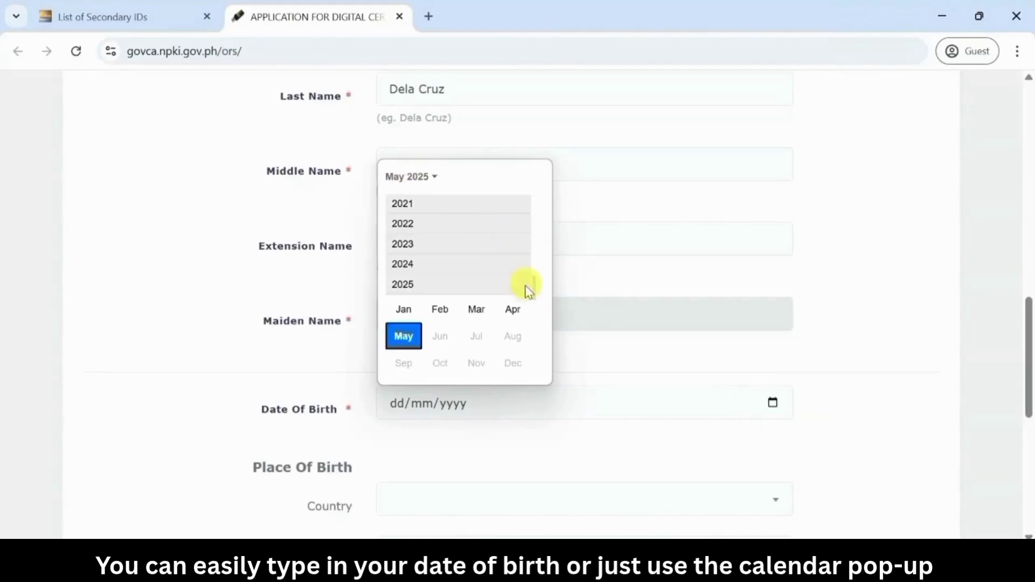
{"action": "scroll", "coordinate": [536, 291], "scroll_direction": "up", "scroll_amount": 15}
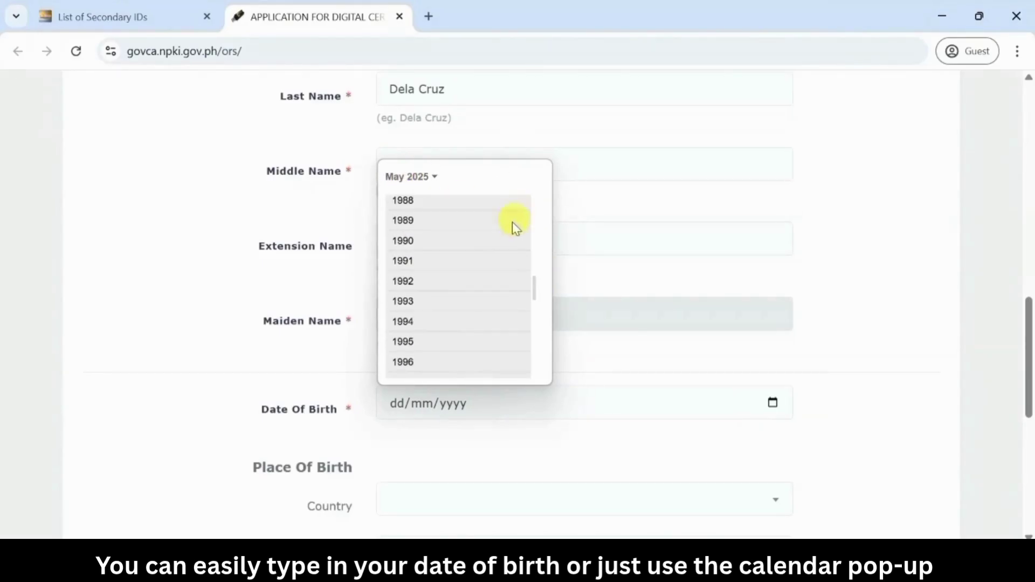
{"action": "left_click", "coordinate": [431, 242]}
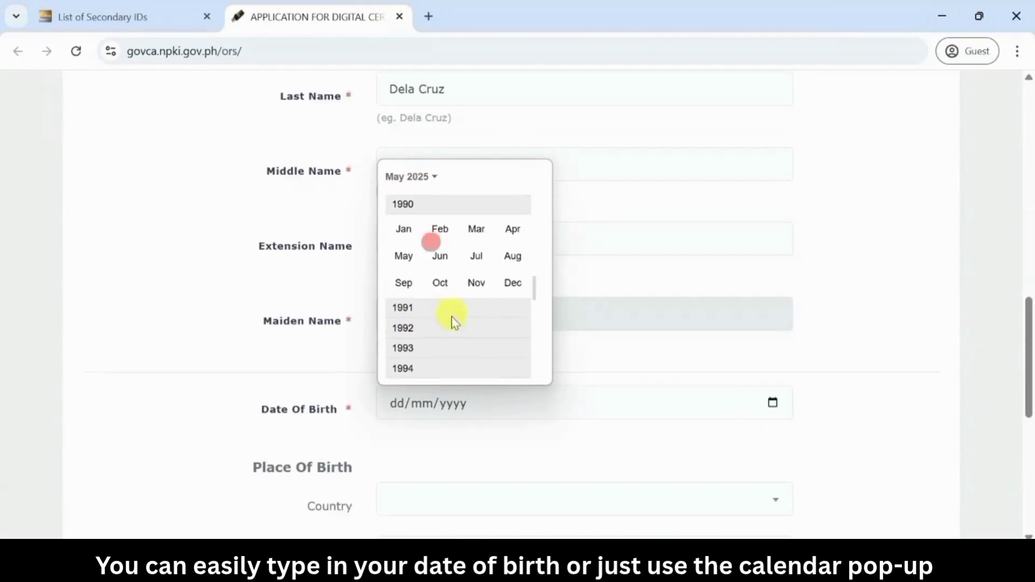
{"action": "left_click", "coordinate": [404, 229]}
{"action": "left_click", "coordinate": [422, 229]}
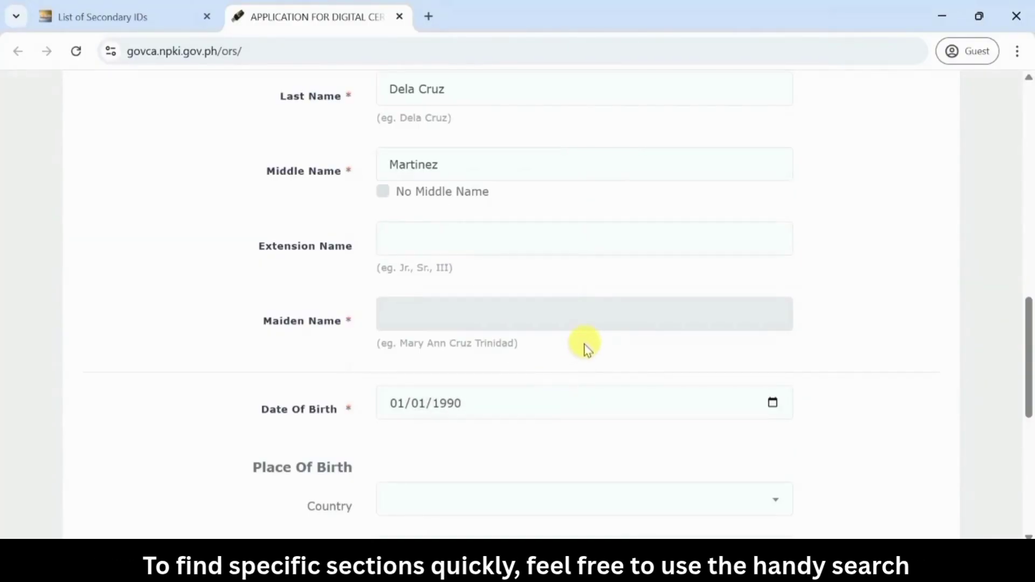
{"action": "scroll", "coordinate": [588, 349], "scroll_direction": "down", "scroll_amount": 3}
Set the country of birth to Philippines
{"action": "left_click", "coordinate": [565, 355]}
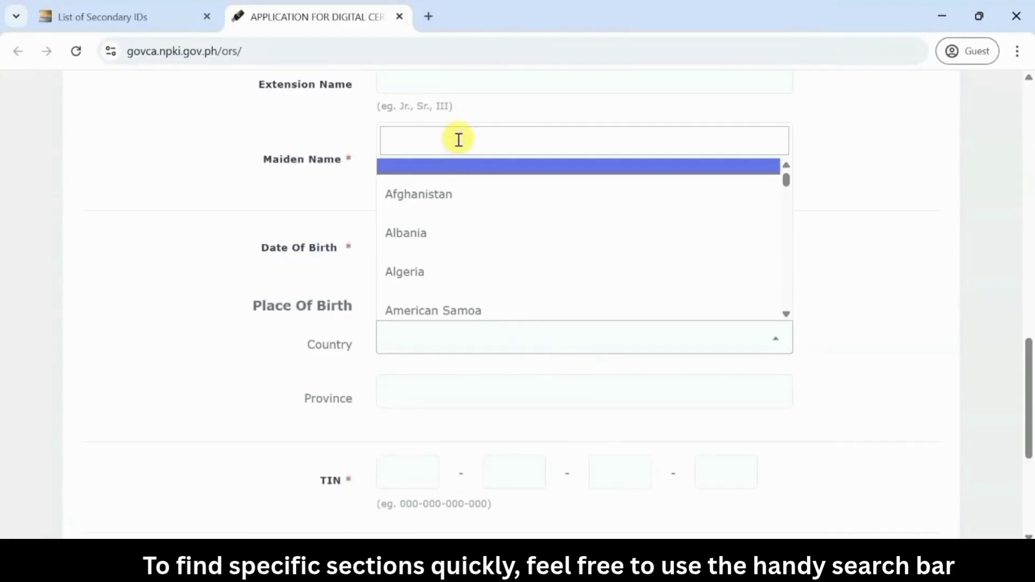
{"action": "key", "text": "Caps_Lock"}
{"action": "type", "text": "P"}
{"action": "key", "text": "Caps_Lock"}
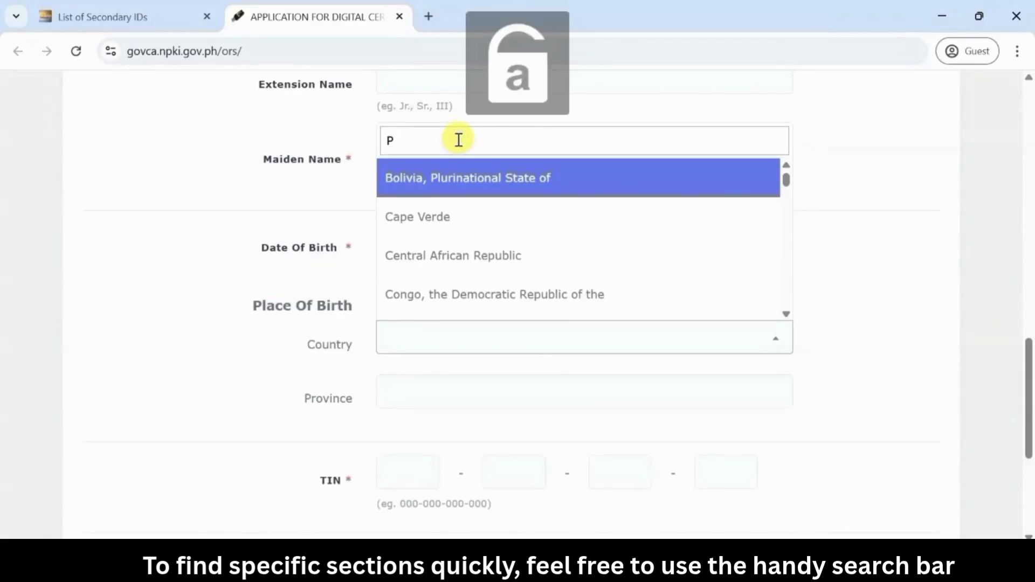
{"action": "type", "text": "h"}
{"action": "left_click", "coordinate": [451, 300]}
Set the province of birth to NCR
{"action": "scroll", "coordinate": [463, 310], "scroll_direction": "down", "scroll_amount": 1}
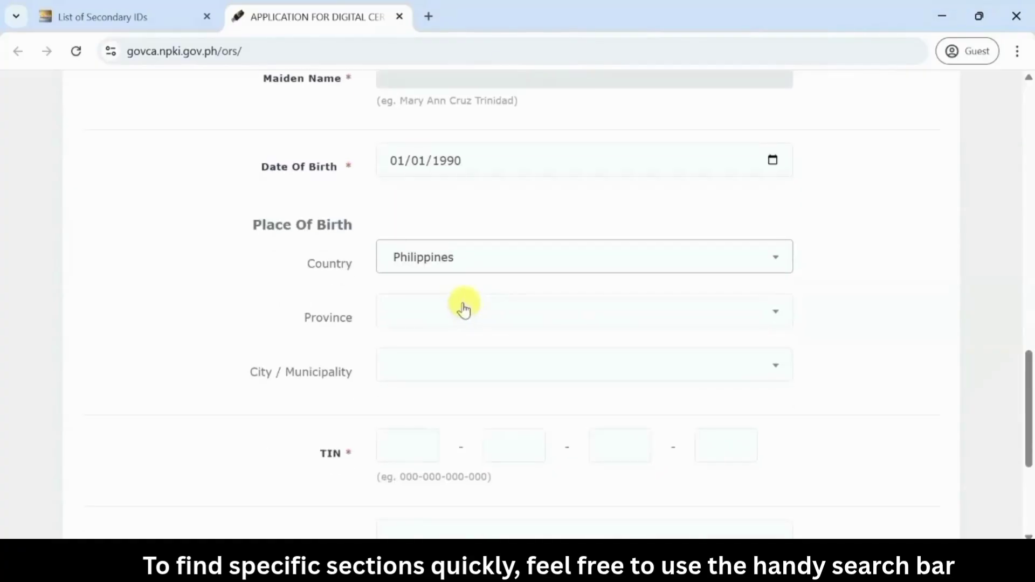
{"action": "left_click", "coordinate": [461, 305]}
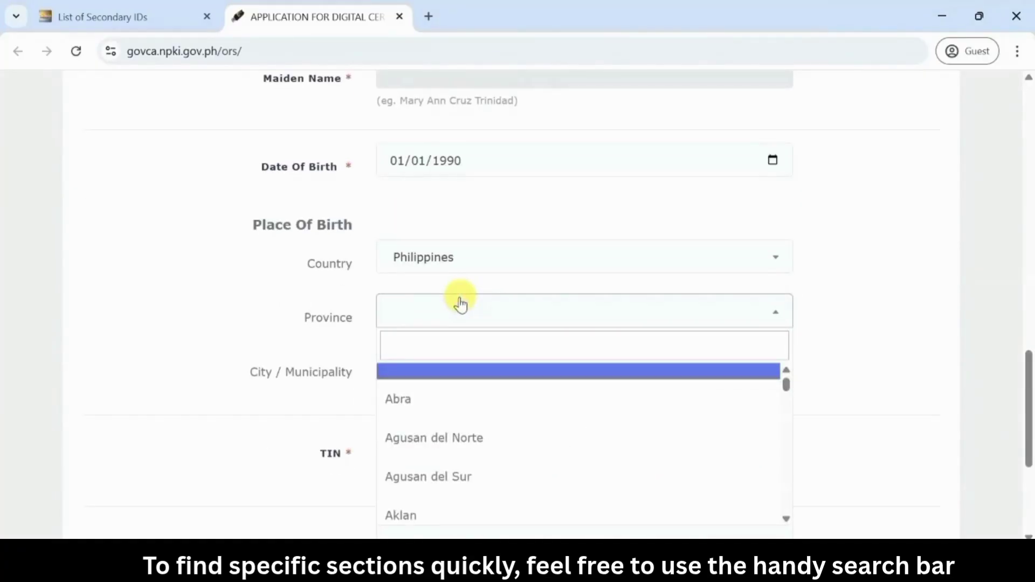
{"action": "type", "text": "nc"}
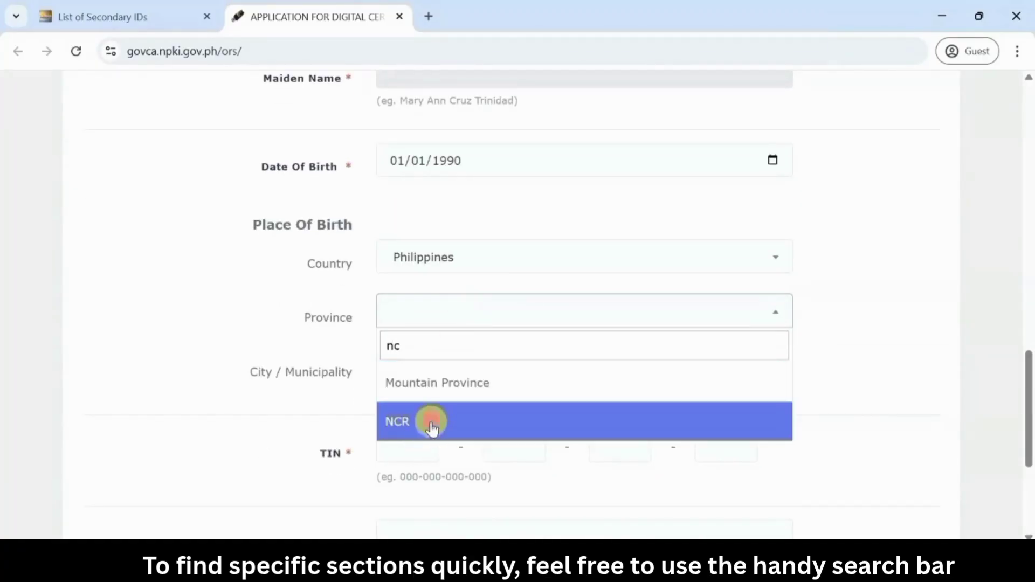
{"action": "left_click", "coordinate": [427, 420]}
{"action": "scroll", "coordinate": [522, 337], "scroll_direction": "down", "scroll_amount": 3}
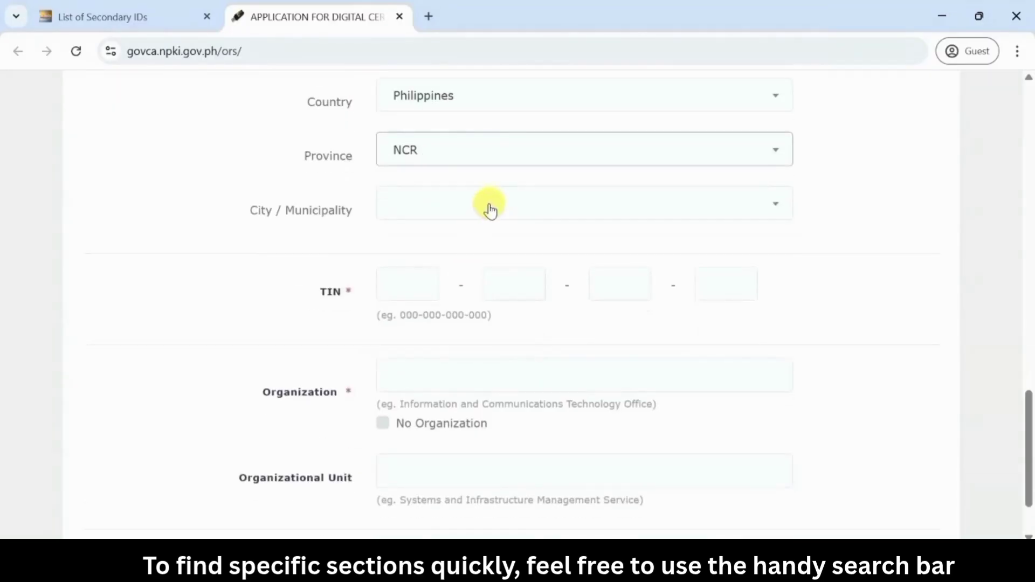
Set the birth city to Quezon City and fill in the four TIN boxes
{"action": "left_click", "coordinate": [490, 209]}
{"action": "type", "text": "q"}
{"action": "left_click", "coordinate": [427, 310]}
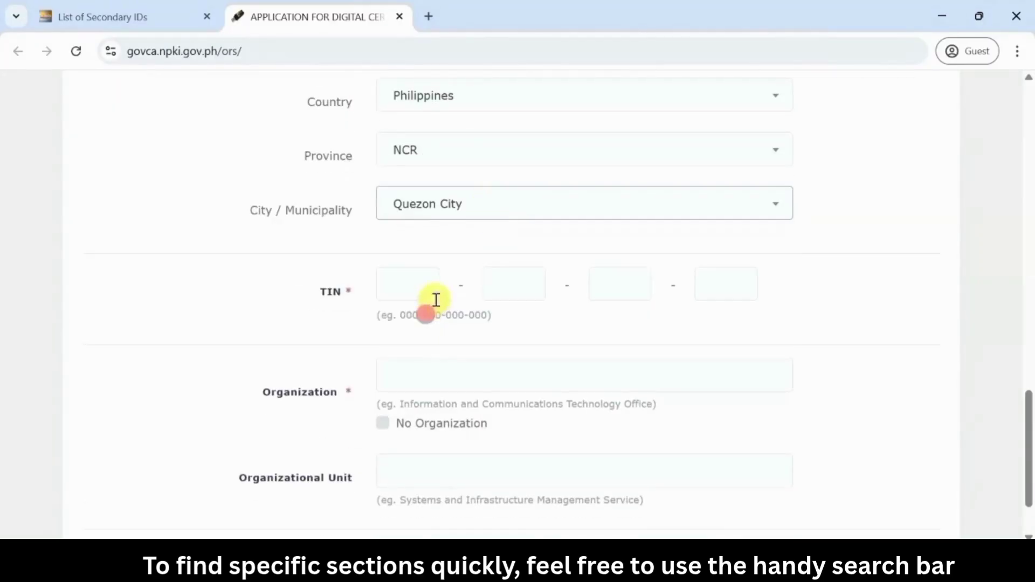
{"action": "left_click", "coordinate": [430, 284]}
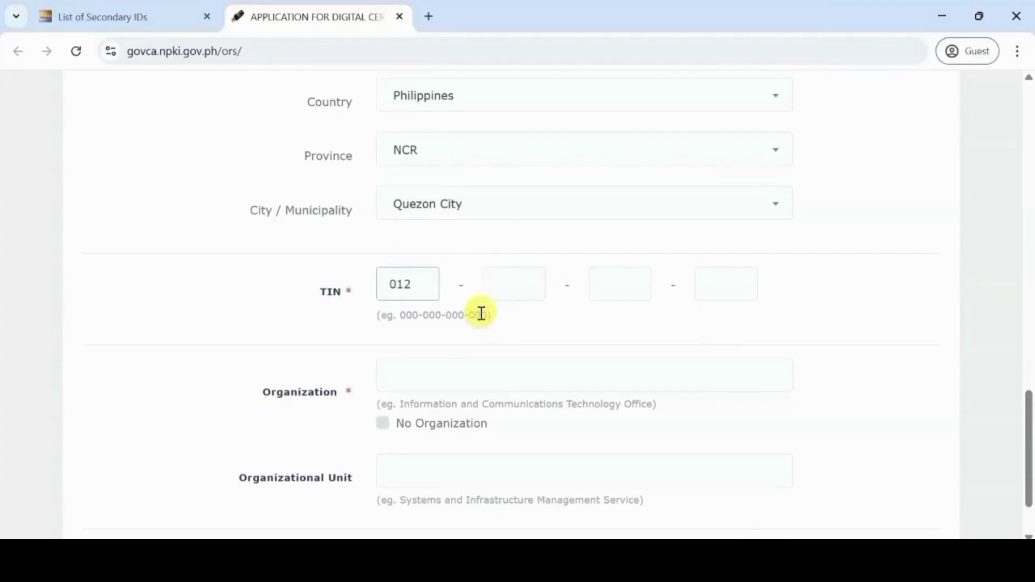
{"action": "left_click", "coordinate": [498, 291]}
{"action": "type", "text": "345"}
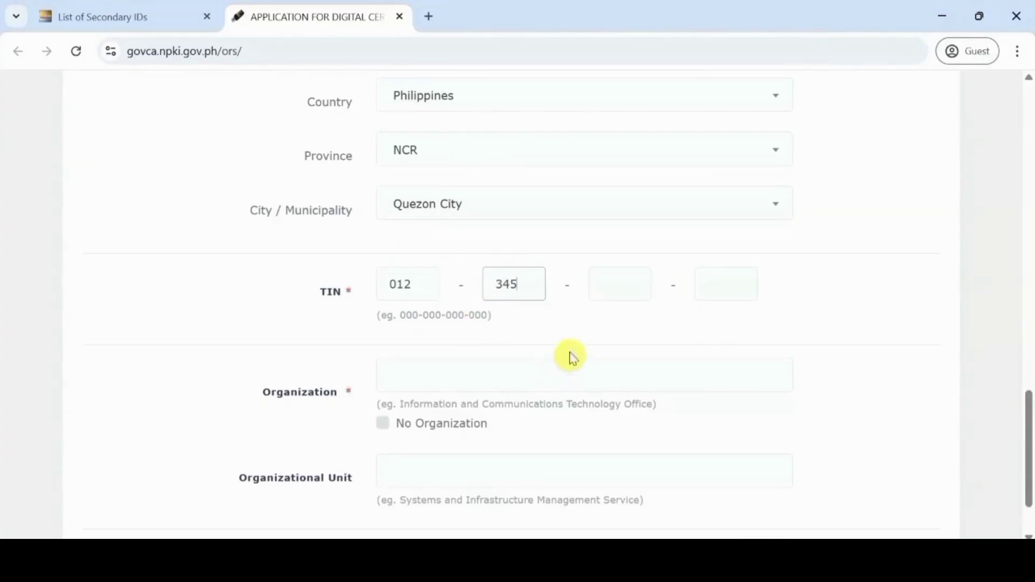
{"action": "left_click", "coordinate": [599, 287]}
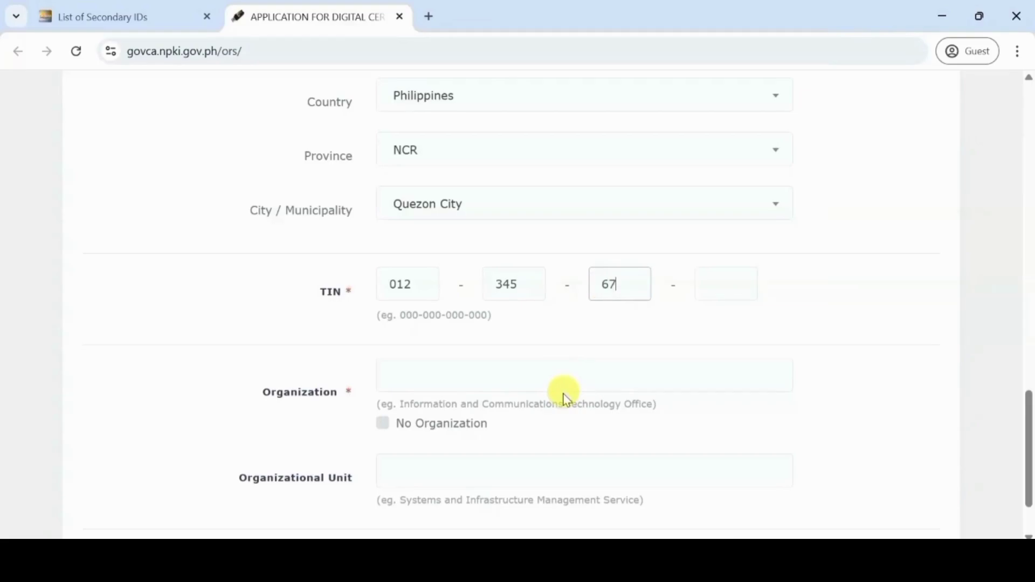
{"action": "left_click", "coordinate": [728, 286]}
{"action": "type", "text": "91"}
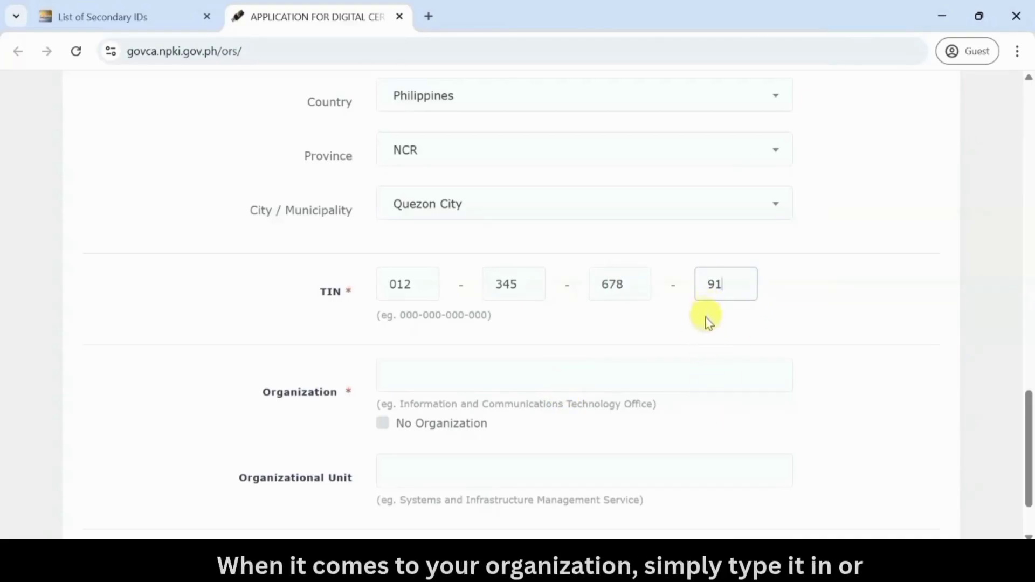
{"action": "type", "text": "0"}
Type 'Information and Communications Technology Office' as organization, then tick No Organization and continue
{"action": "scroll", "coordinate": [678, 357], "scroll_direction": "down", "scroll_amount": 2}
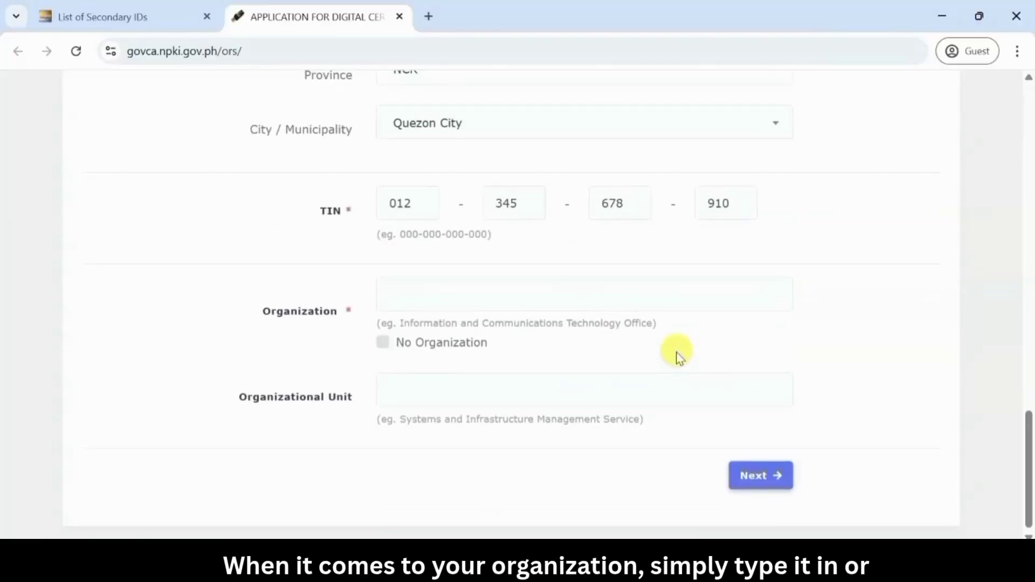
{"action": "left_click", "coordinate": [459, 303]}
{"action": "key", "text": "Caps_Lock"}
{"action": "type", "text": "I"}
{"action": "key", "text": "Caps_Lock"}
{"action": "type", "text": "nformati"}
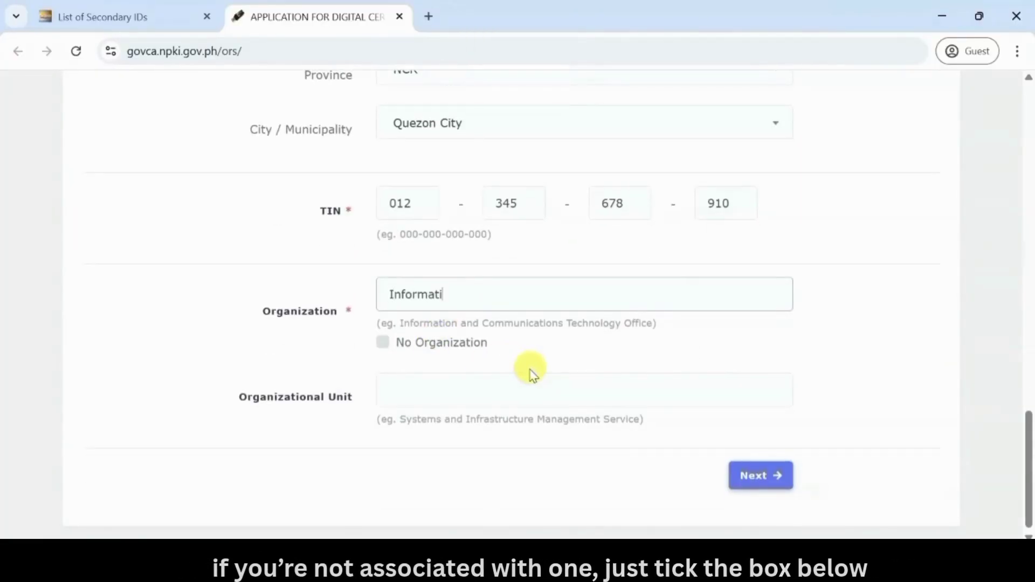
{"action": "type", "text": "on and"}
{"action": "key", "text": "Caps_Lock"}
{"action": "type", "text": "Commun"}
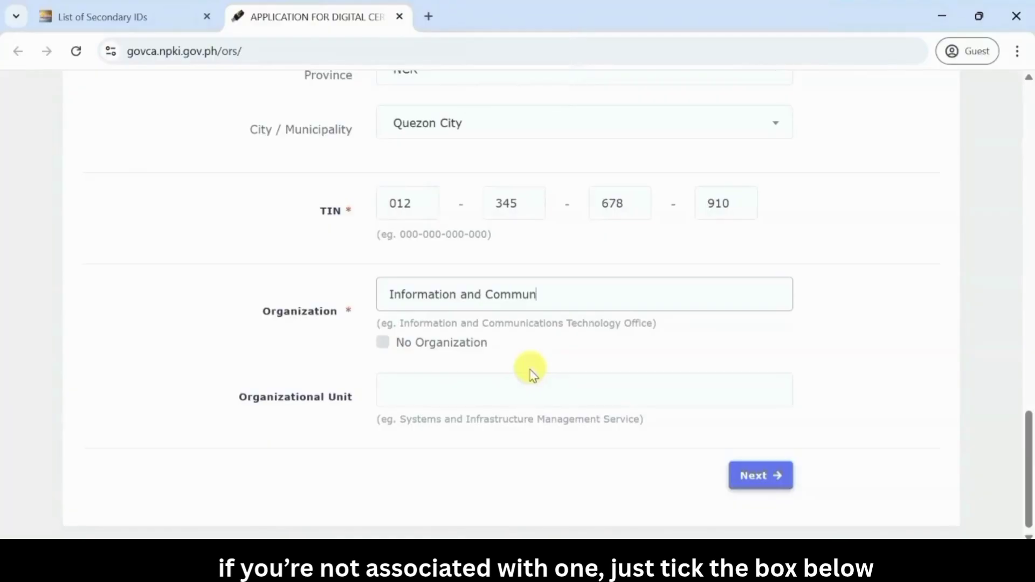
{"action": "type", "text": "ications"}
{"action": "key", "text": "Caps_Lock"}
{"action": "type", "text": "T"}
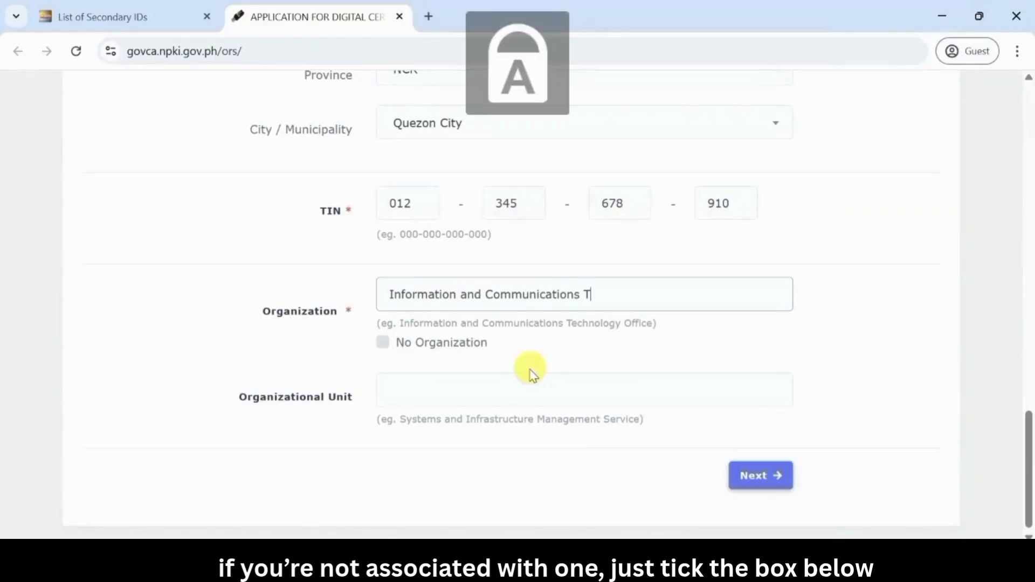
{"action": "type", "text": "echnology"}
{"action": "key", "text": "Caps_Lock"}
{"action": "type", "text": "Office"}
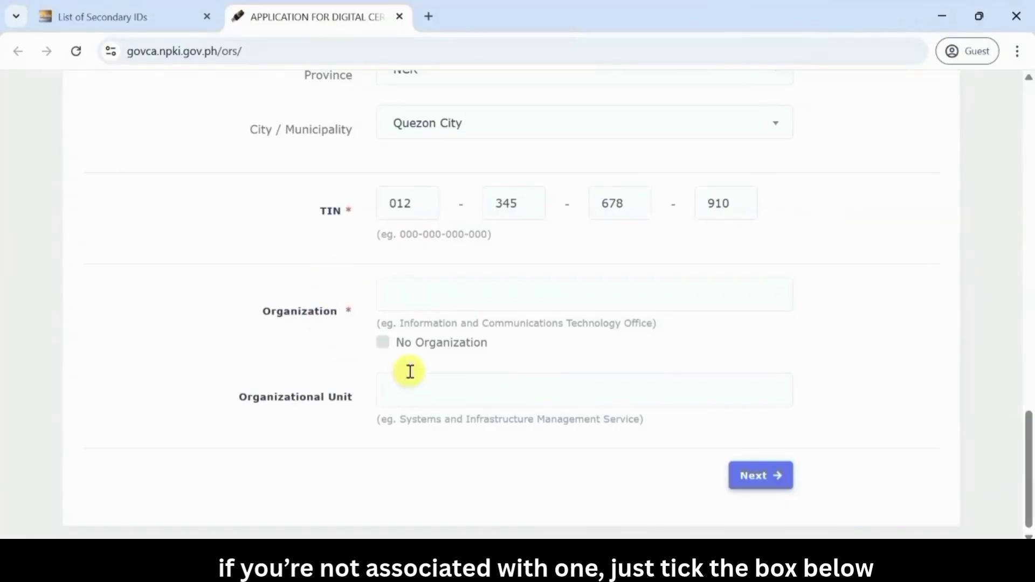
{"action": "left_click", "coordinate": [383, 342]}
{"action": "scroll", "coordinate": [488, 363], "scroll_direction": "down", "scroll_amount": 1}
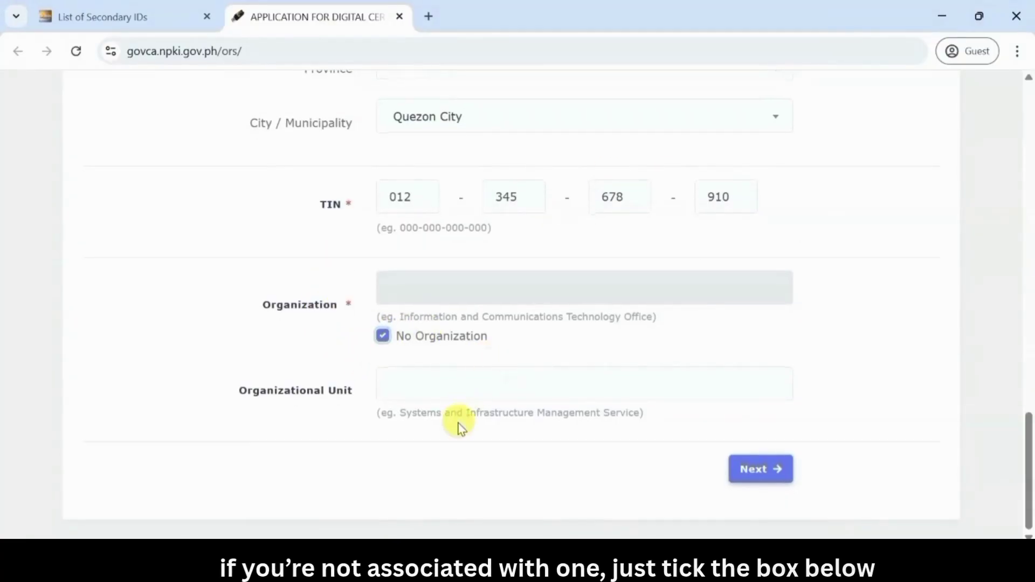
{"action": "left_click", "coordinate": [751, 472]}
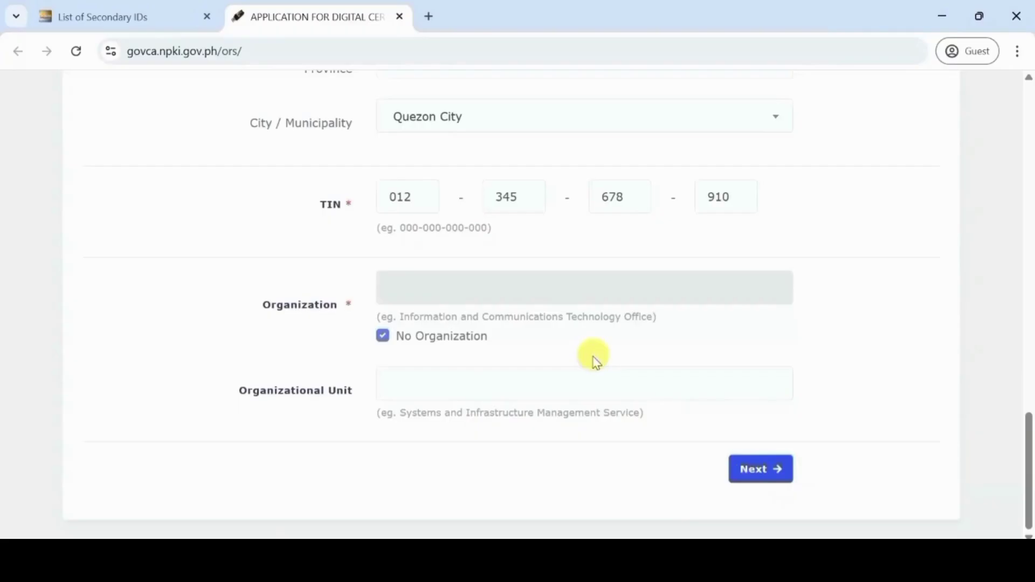
Enter the house number and street, with province NCR and city Quezon City
{"action": "left_click", "coordinate": [447, 332]}
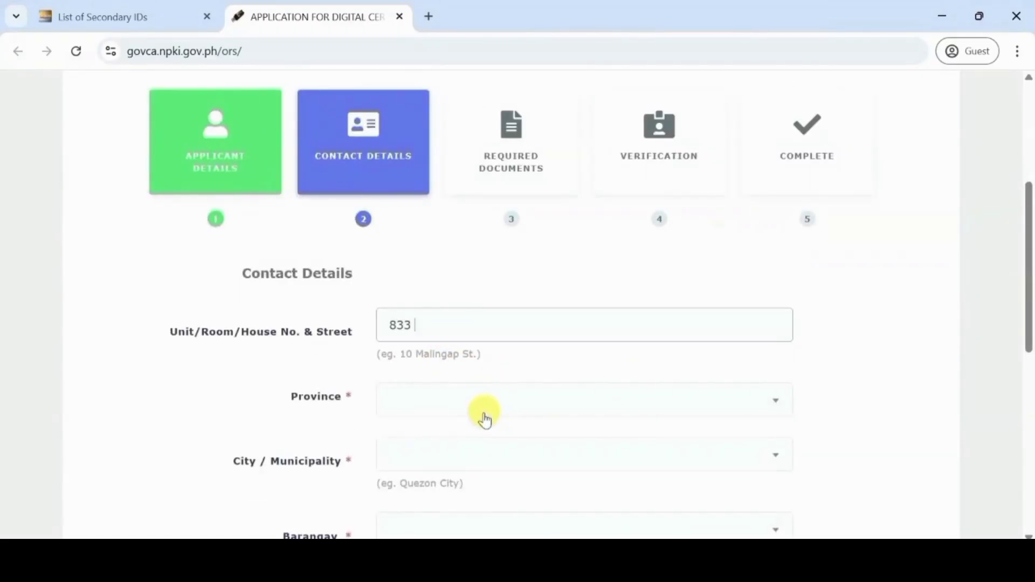
{"action": "key", "text": "Caps_Lock"}
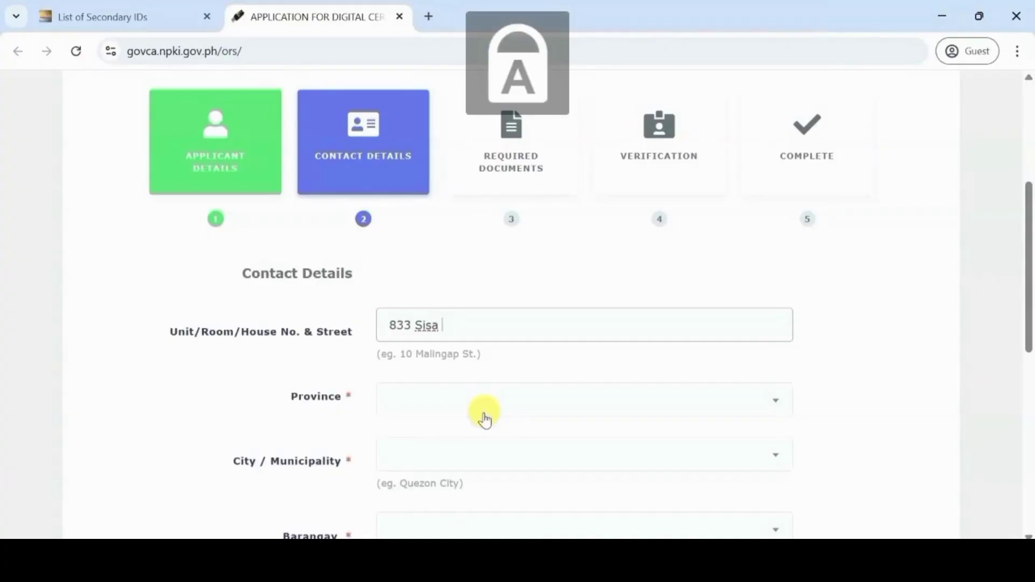
{"action": "scroll", "coordinate": [484, 418], "scroll_direction": "down", "scroll_amount": 2}
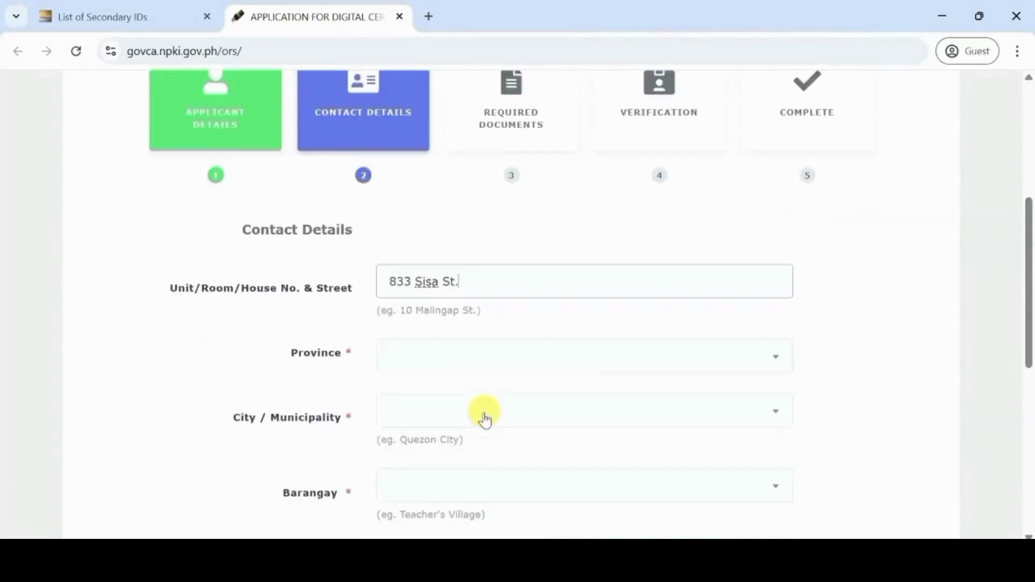
{"action": "left_click", "coordinate": [505, 324]}
{"action": "type", "text": "nc"}
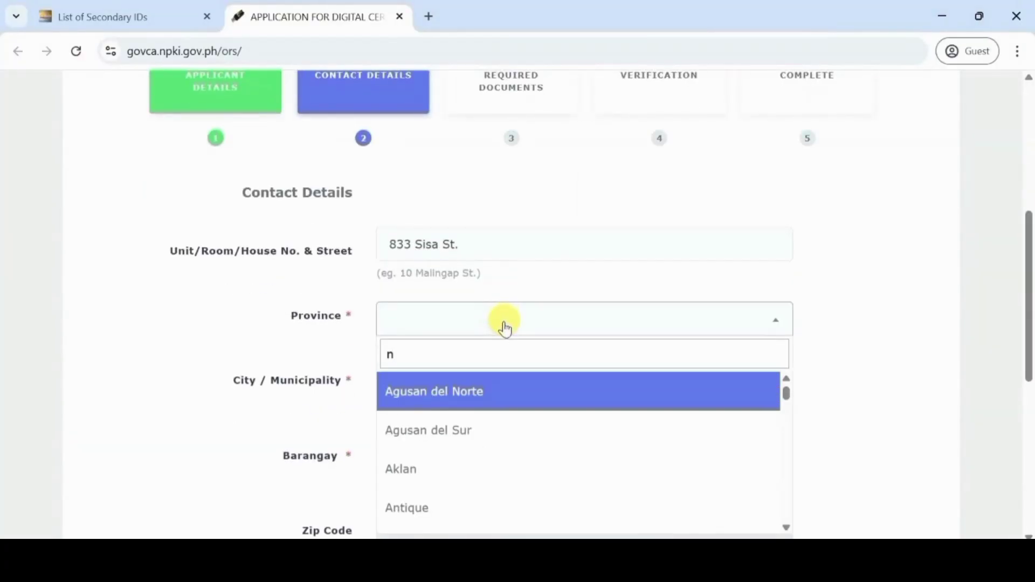
{"action": "left_click", "coordinate": [407, 431]}
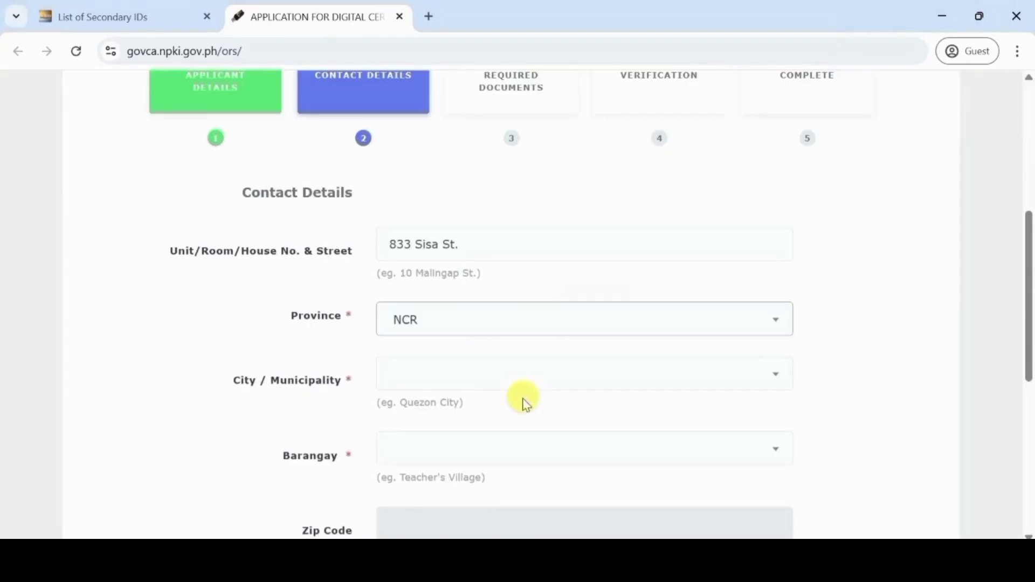
{"action": "left_click", "coordinate": [499, 384]}
{"action": "type", "text": "q"}
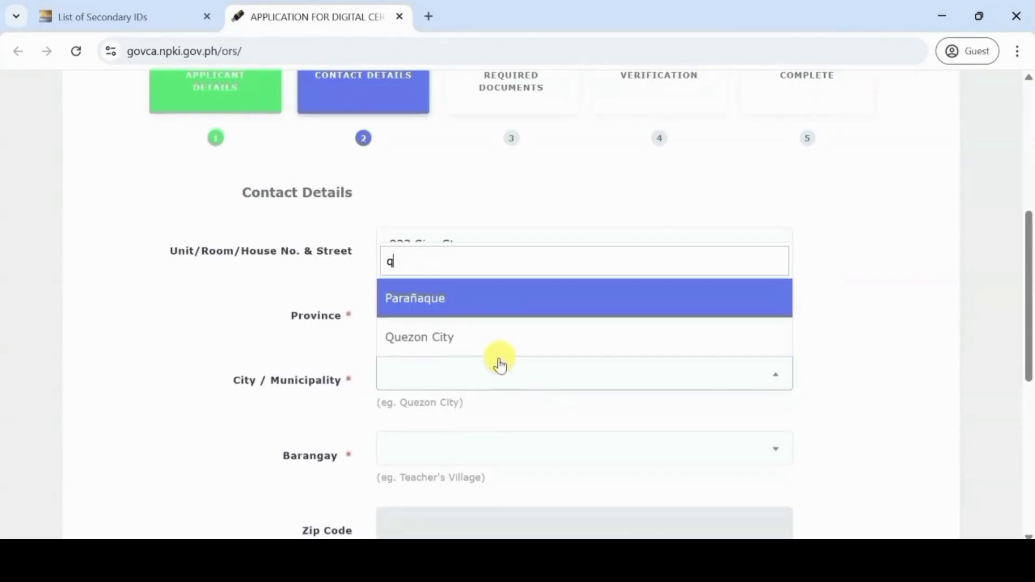
{"action": "left_click", "coordinate": [497, 338]}
Choose barangay Teachers Village East, then fill in the personal email and mobile number
{"action": "scroll", "coordinate": [502, 437], "scroll_direction": "down", "scroll_amount": 2}
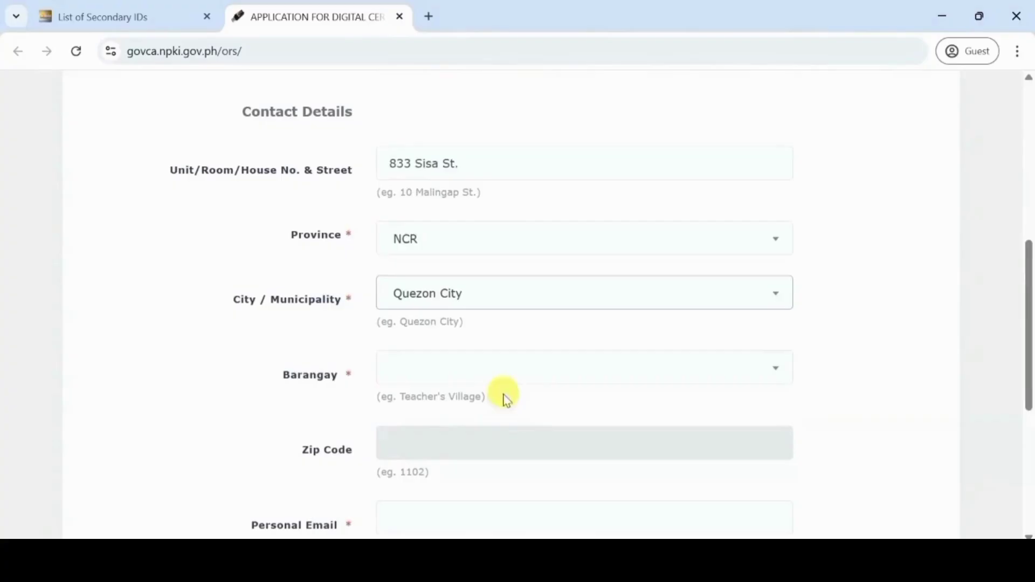
{"action": "left_click", "coordinate": [506, 386]}
{"action": "type", "text": "teac"}
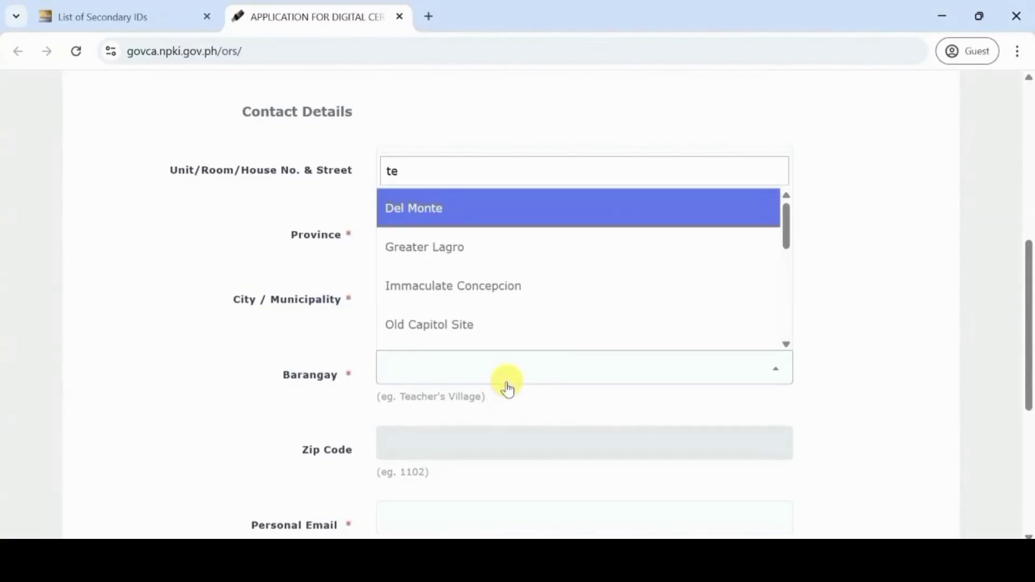
{"action": "left_click", "coordinate": [523, 293]}
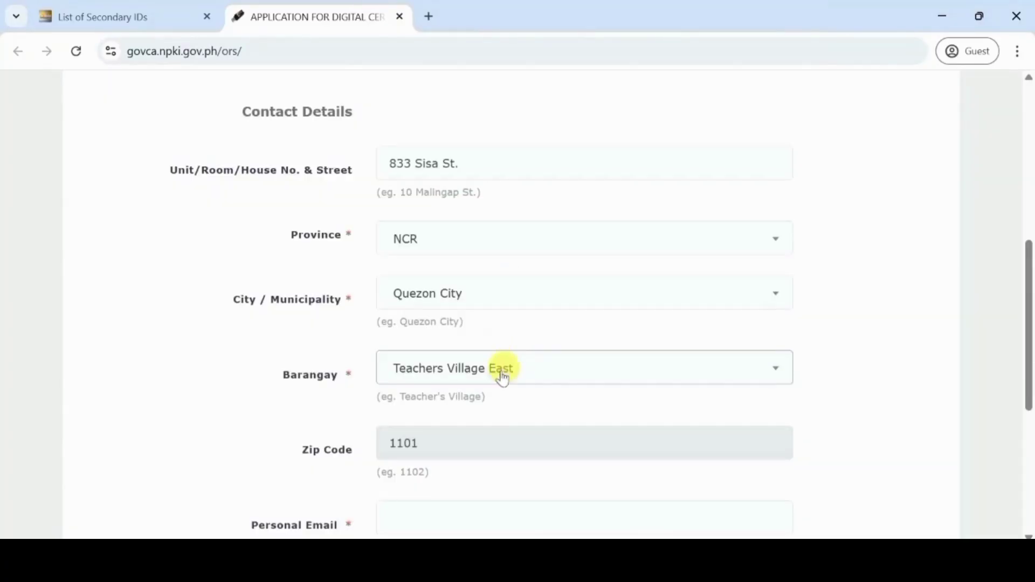
{"action": "scroll", "coordinate": [501, 370], "scroll_direction": "down", "scroll_amount": 3}
{"action": "left_click", "coordinate": [489, 368]}
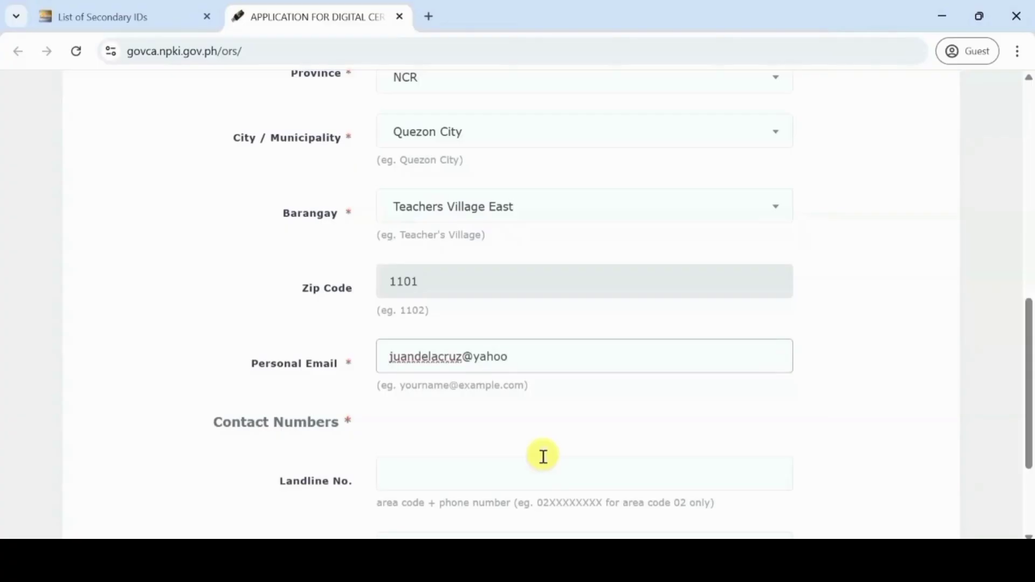
{"action": "scroll", "coordinate": [544, 457], "scroll_direction": "down", "scroll_amount": 3}
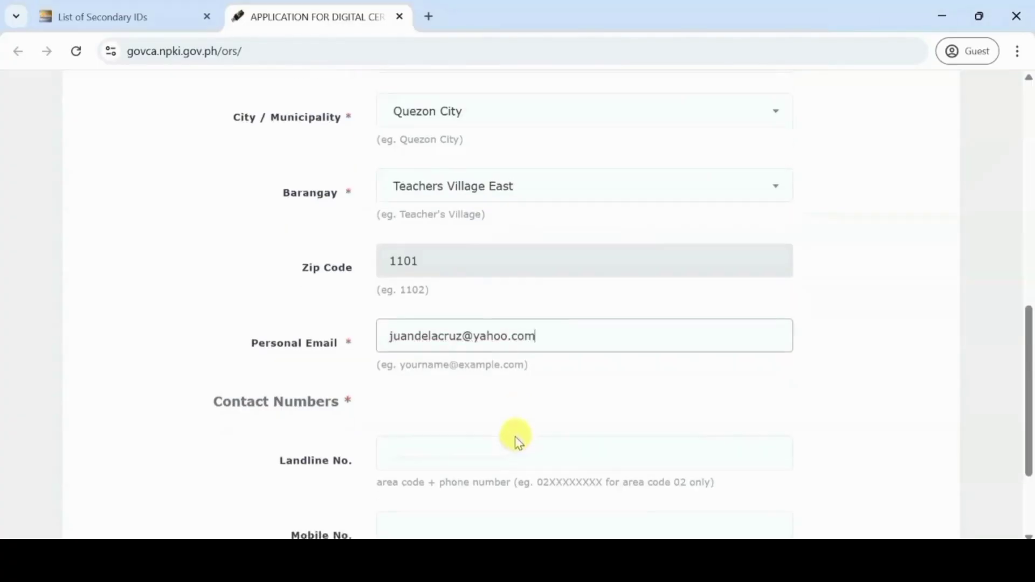
{"action": "left_click", "coordinate": [442, 390]}
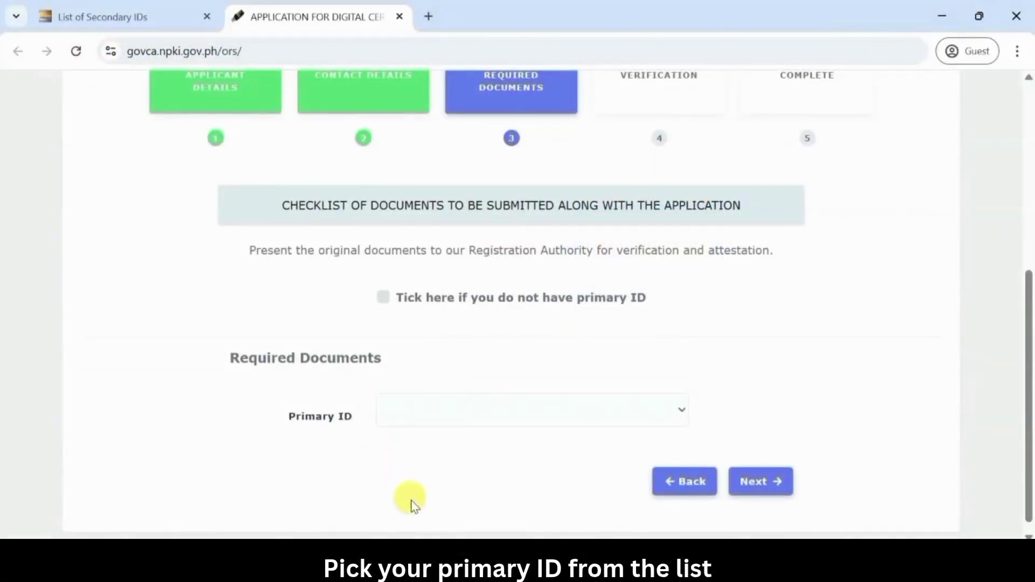
Choose Philippine National ID (Phil ID) from the Primary ID list
{"action": "left_click", "coordinate": [480, 419]}
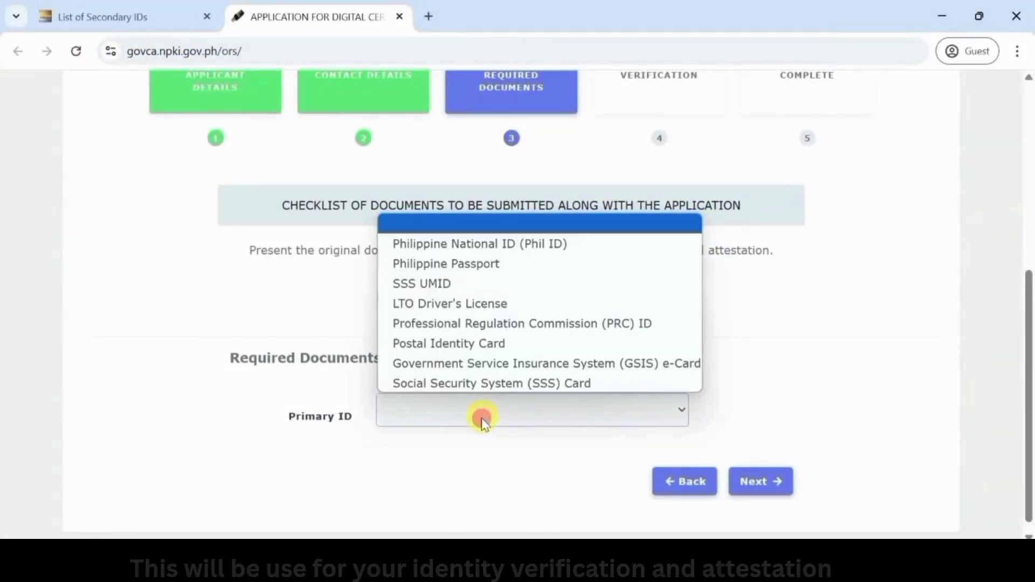
{"action": "left_click", "coordinate": [495, 246]}
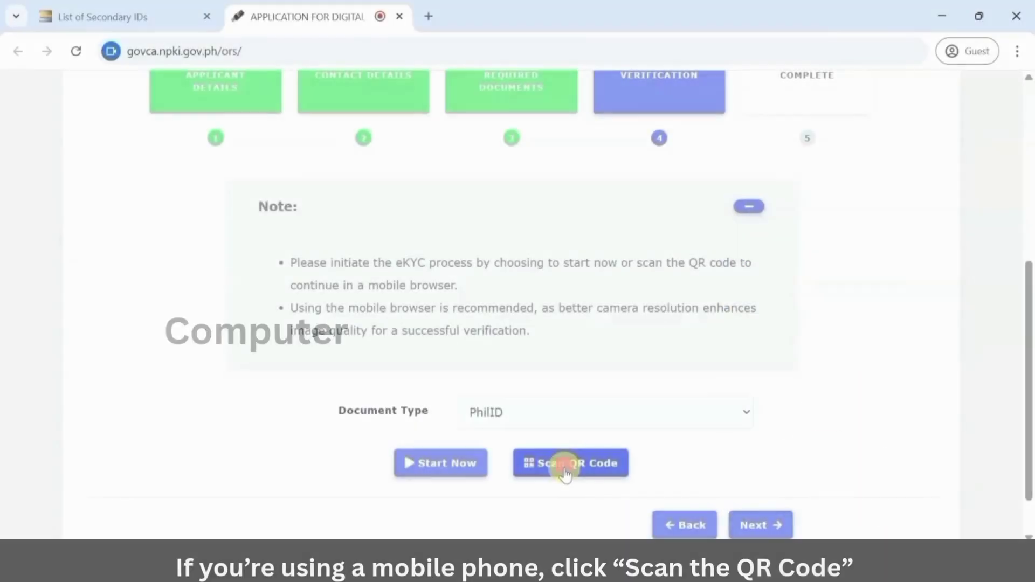
View and dismiss the mobile verification QR code, then start eKYC on this computer
{"action": "left_click", "coordinate": [564, 470]}
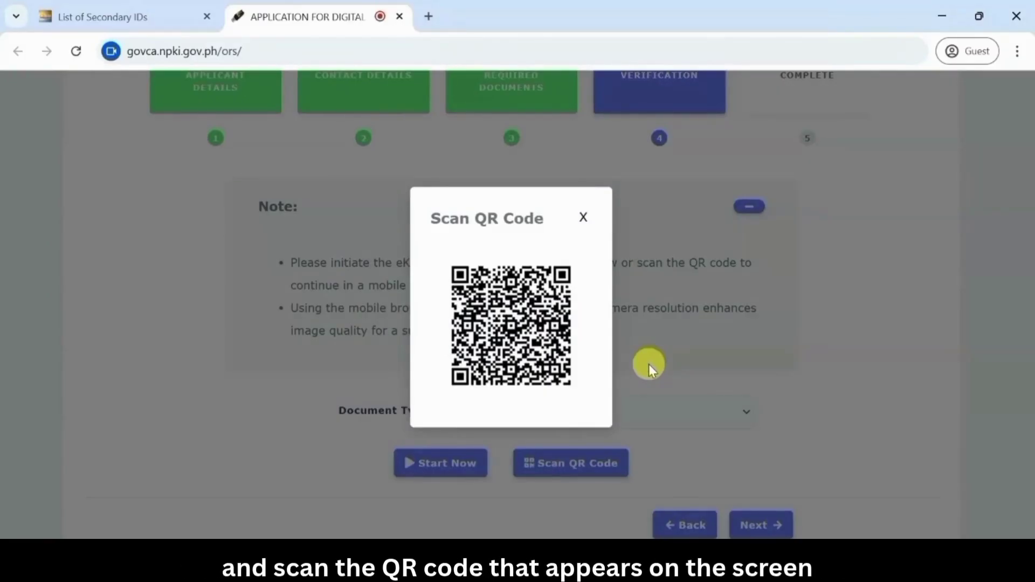
{"action": "left_click", "coordinate": [583, 218]}
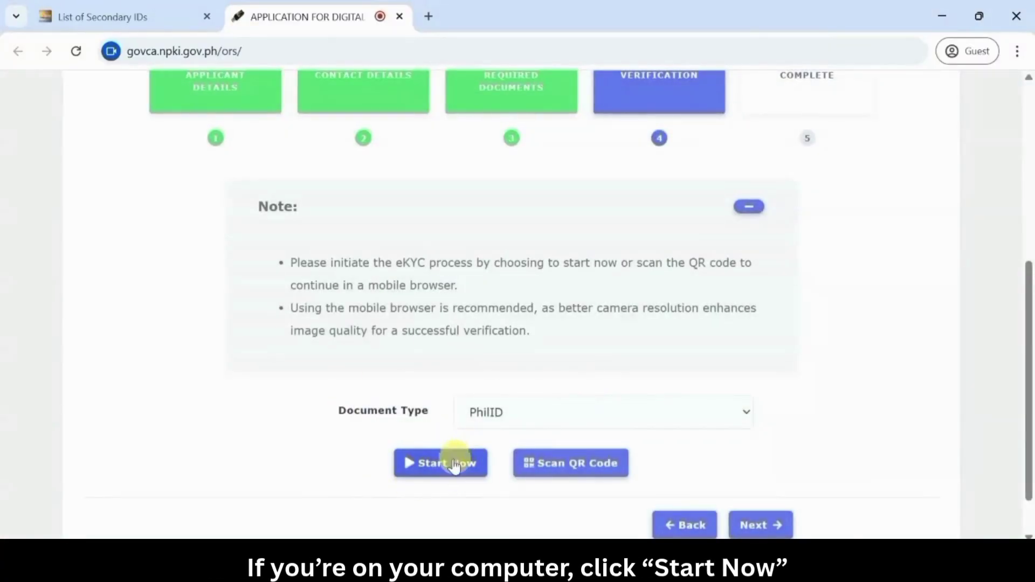
{"action": "left_click", "coordinate": [448, 461]}
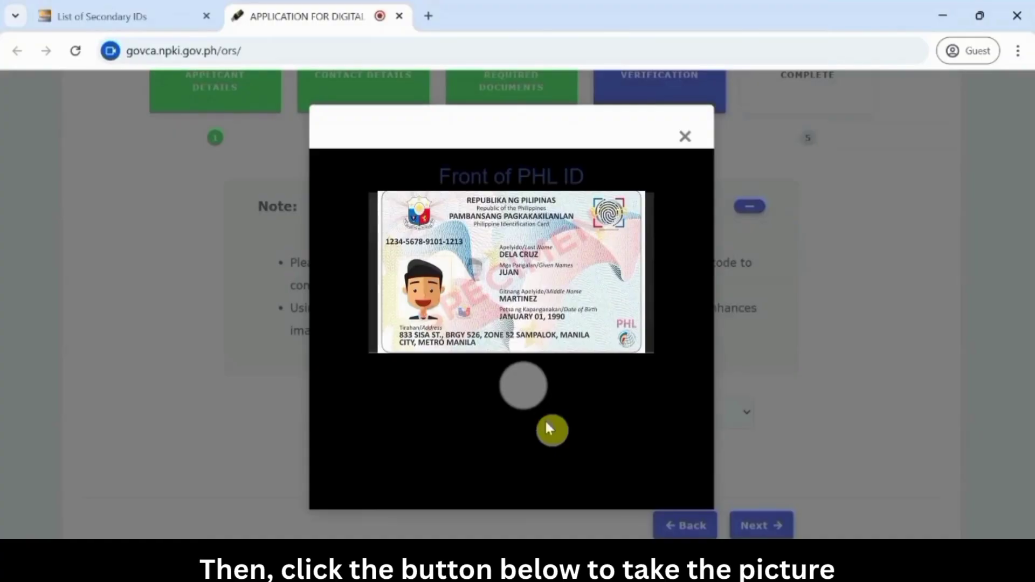
Capture and accept photos of the PHL ID's front and back, moving on to the selfie
{"action": "left_click", "coordinate": [529, 389]}
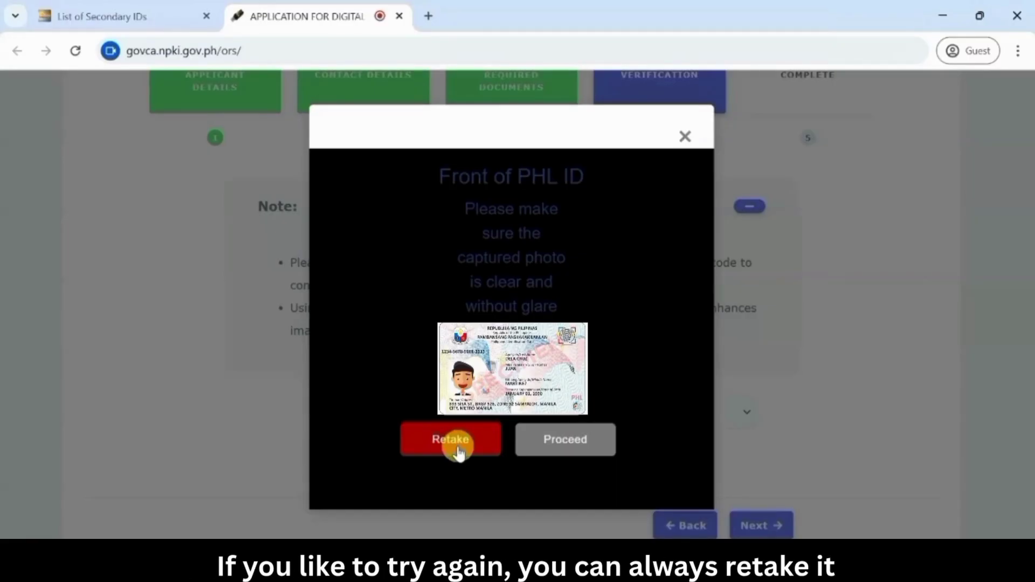
{"action": "left_click", "coordinate": [585, 445]}
{"action": "left_click", "coordinate": [524, 386]}
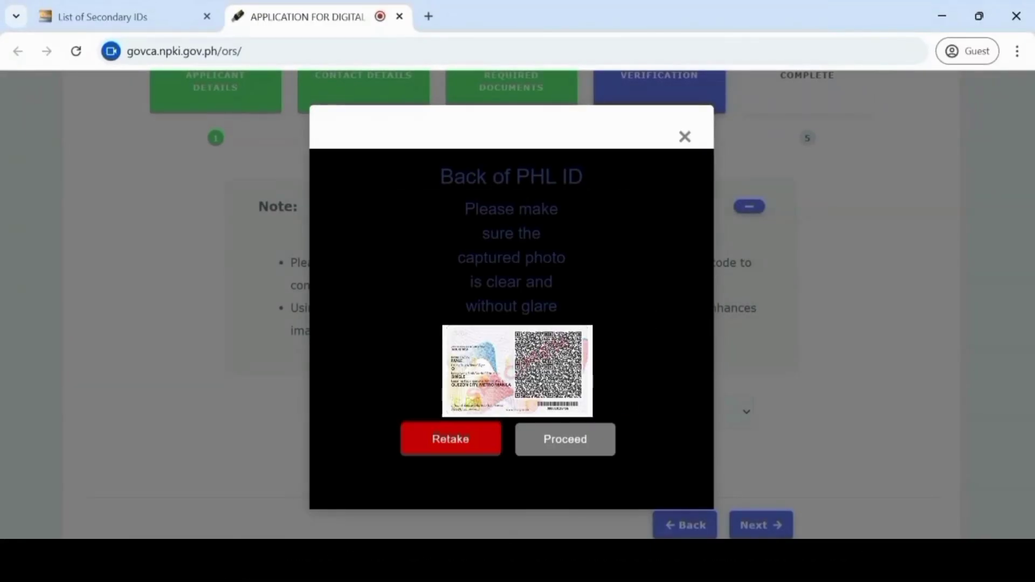
{"action": "left_click", "coordinate": [581, 449]}
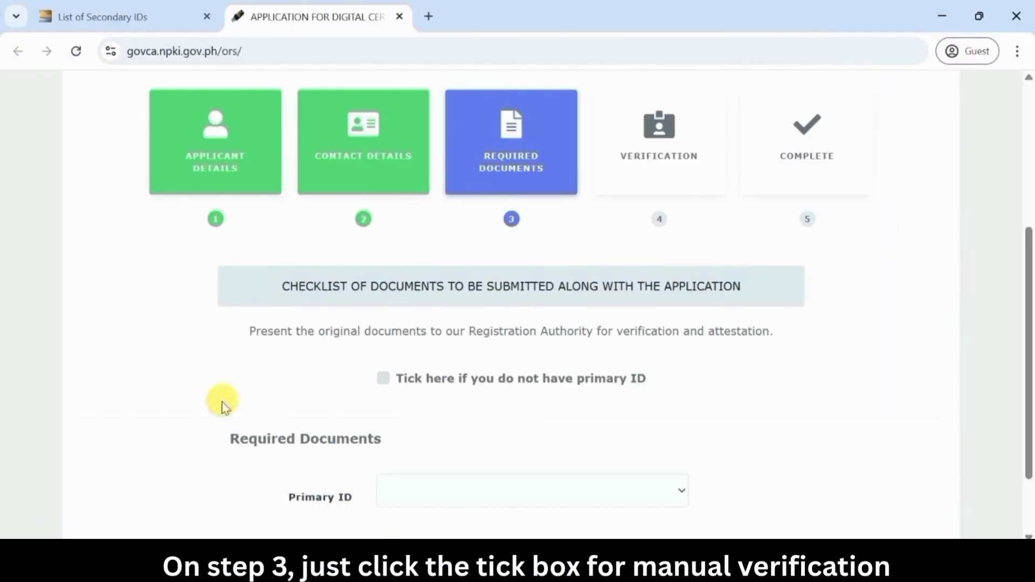
Declare no primary ID, choose Birth Certificate and NBI Clearance as secondary documents, and proceed
{"action": "left_click", "coordinate": [385, 379]}
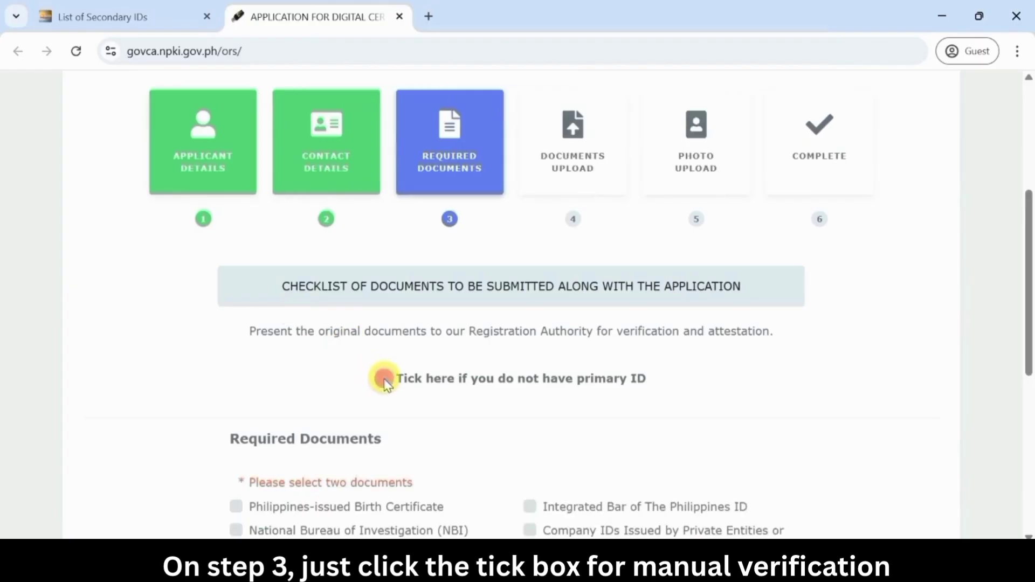
{"action": "scroll", "coordinate": [469, 457], "scroll_direction": "down", "scroll_amount": 2}
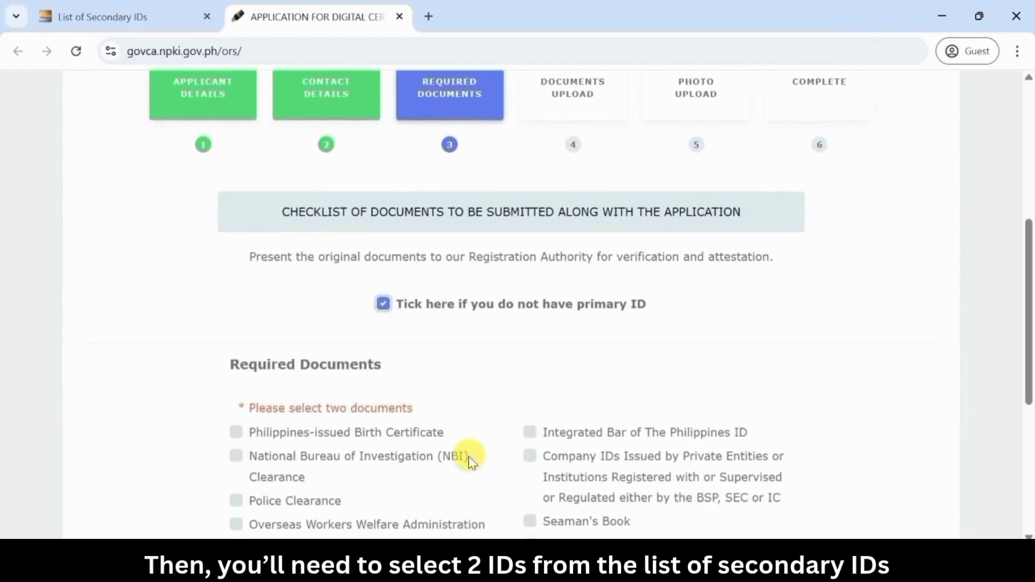
{"action": "scroll", "coordinate": [381, 492], "scroll_direction": "down", "scroll_amount": 1}
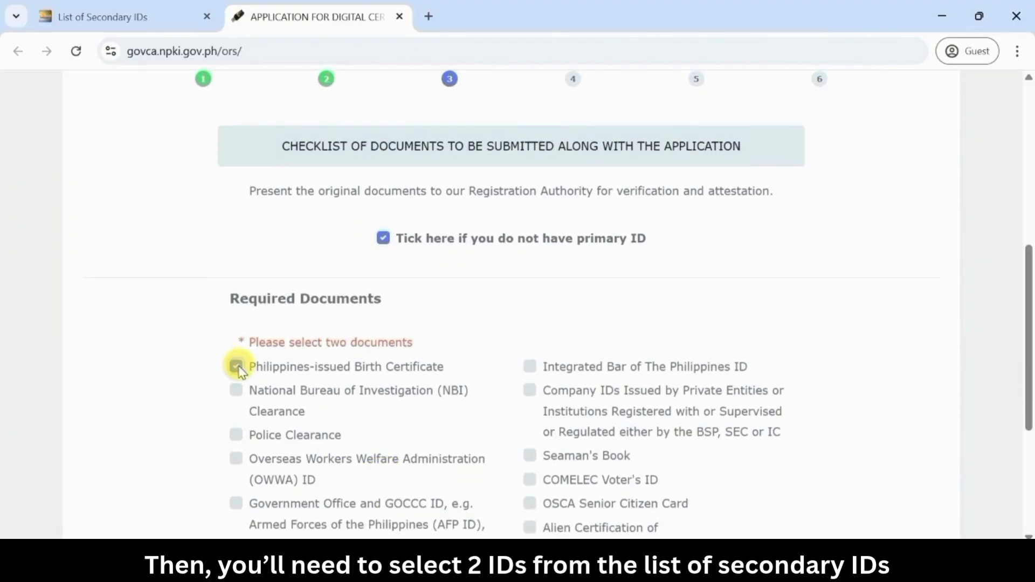
{"action": "left_click", "coordinate": [237, 391]}
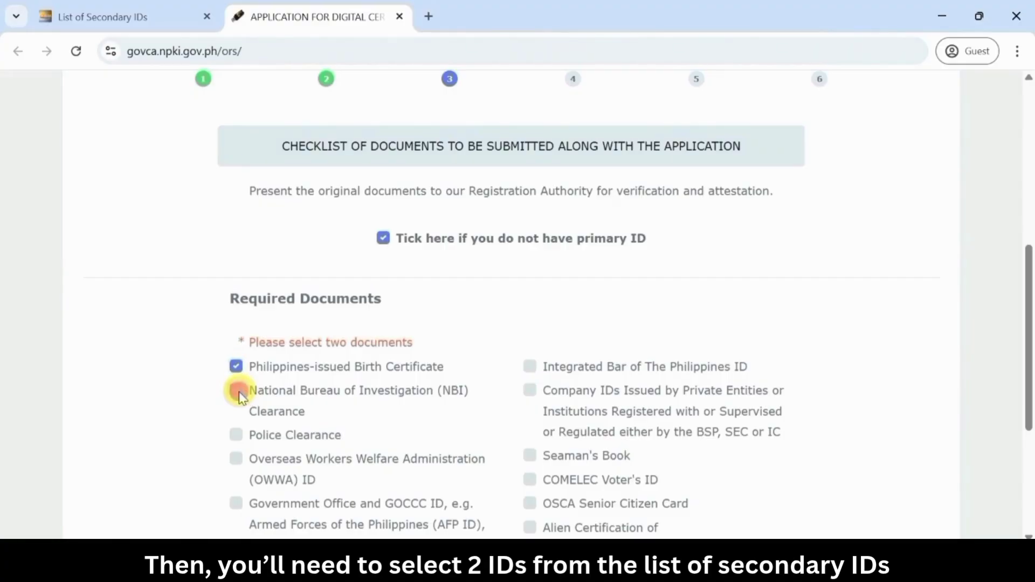
{"action": "scroll", "coordinate": [693, 492], "scroll_direction": "down", "scroll_amount": 5}
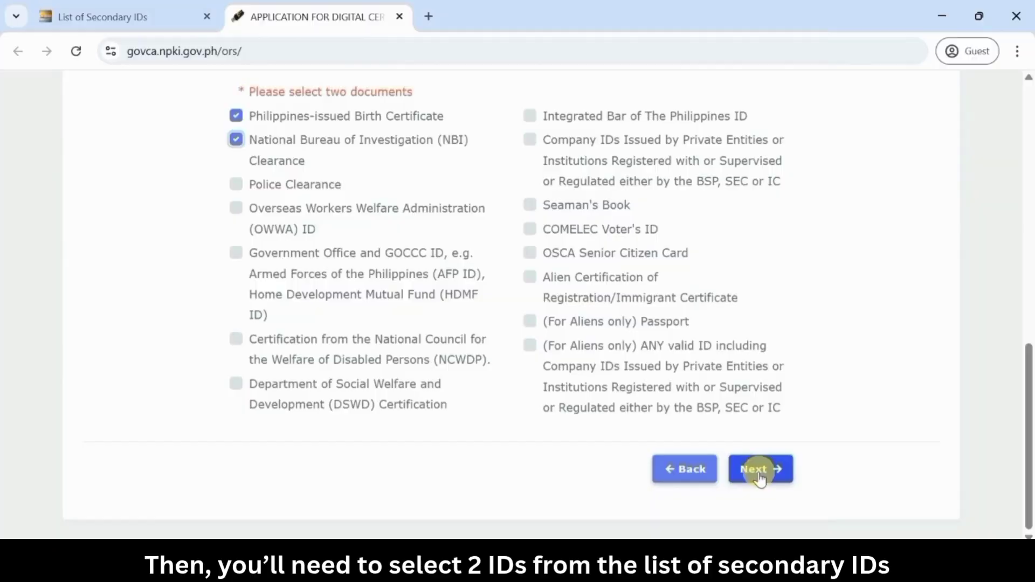
{"action": "left_click", "coordinate": [761, 478]}
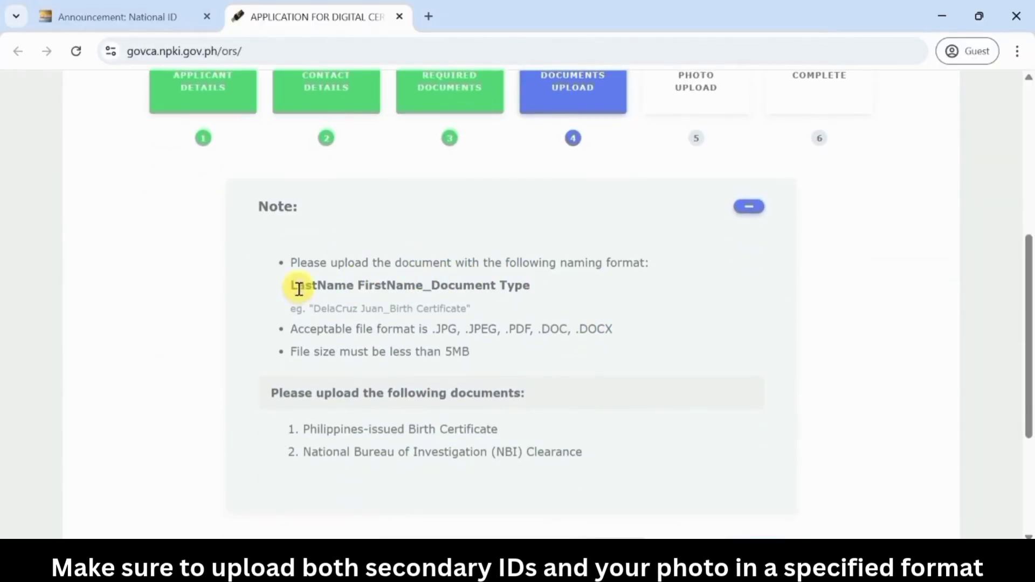
Upload the NBI clearance image file, following the required file naming format
{"action": "left_click_drag", "start_coordinate": [292, 286], "coordinate": [502, 284]}
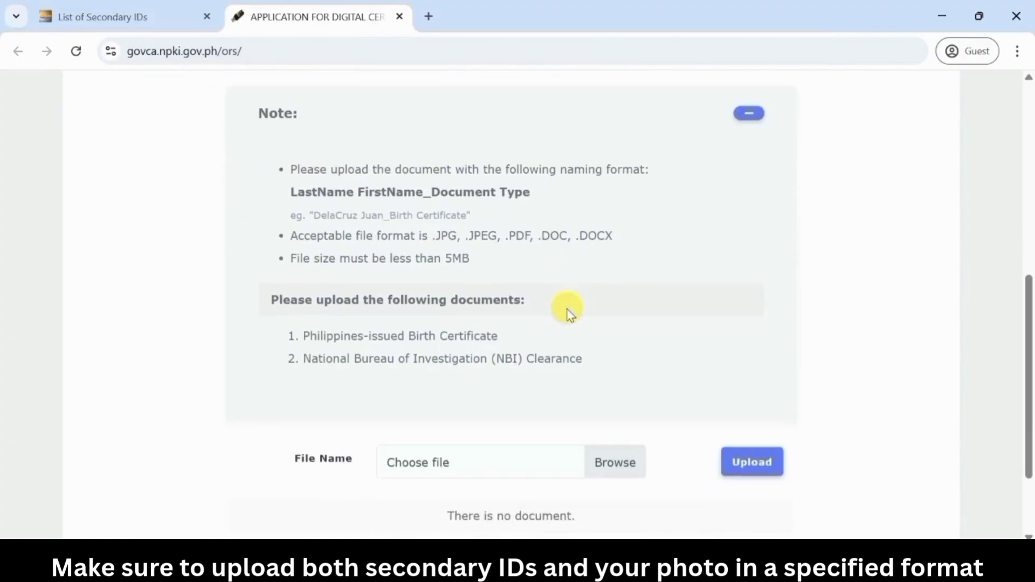
{"action": "scroll", "coordinate": [567, 310], "scroll_direction": "down", "scroll_amount": 1}
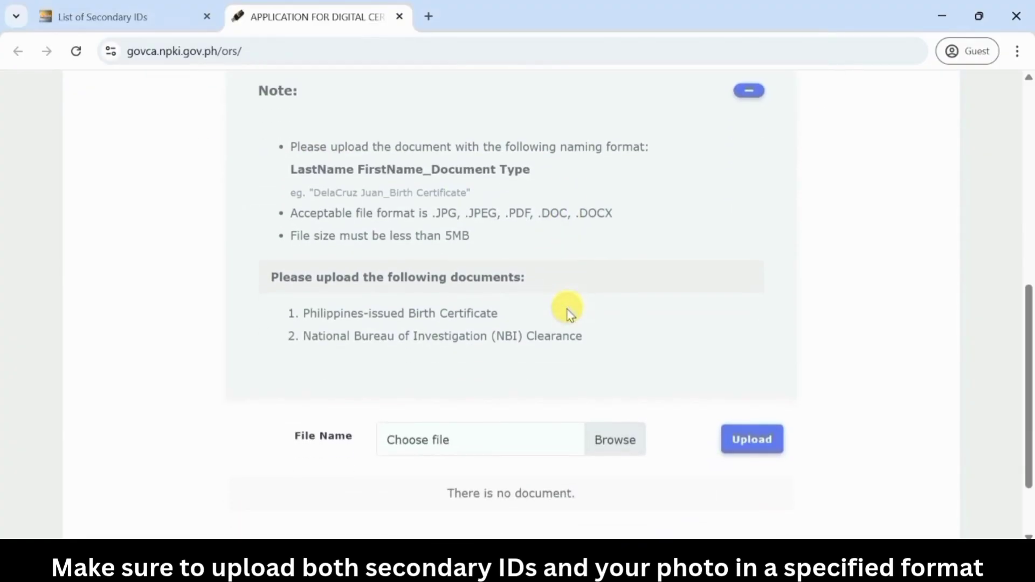
{"action": "left_click", "coordinate": [613, 453]}
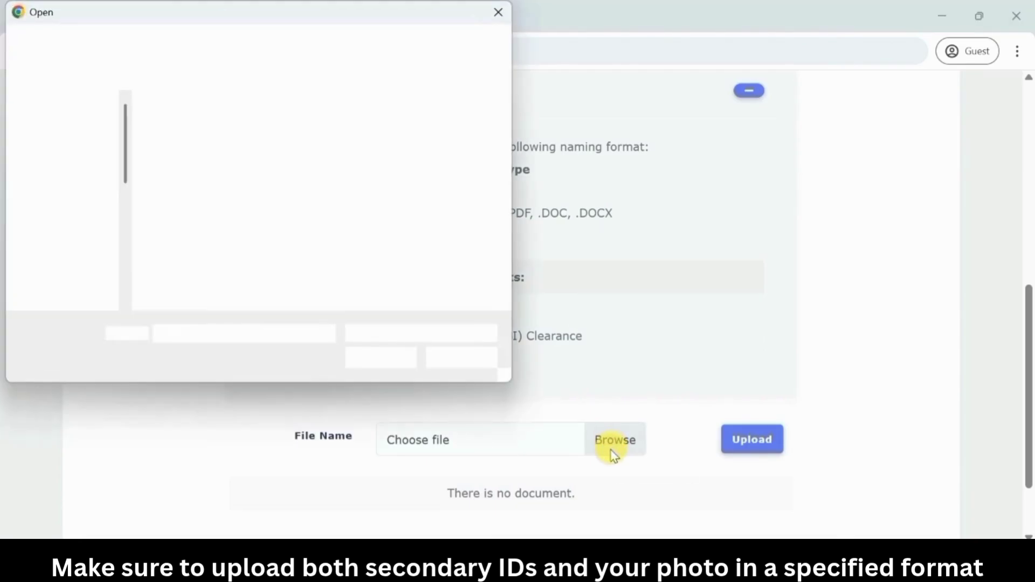
{"action": "scroll", "coordinate": [332, 254], "scroll_direction": "down", "scroll_amount": 2}
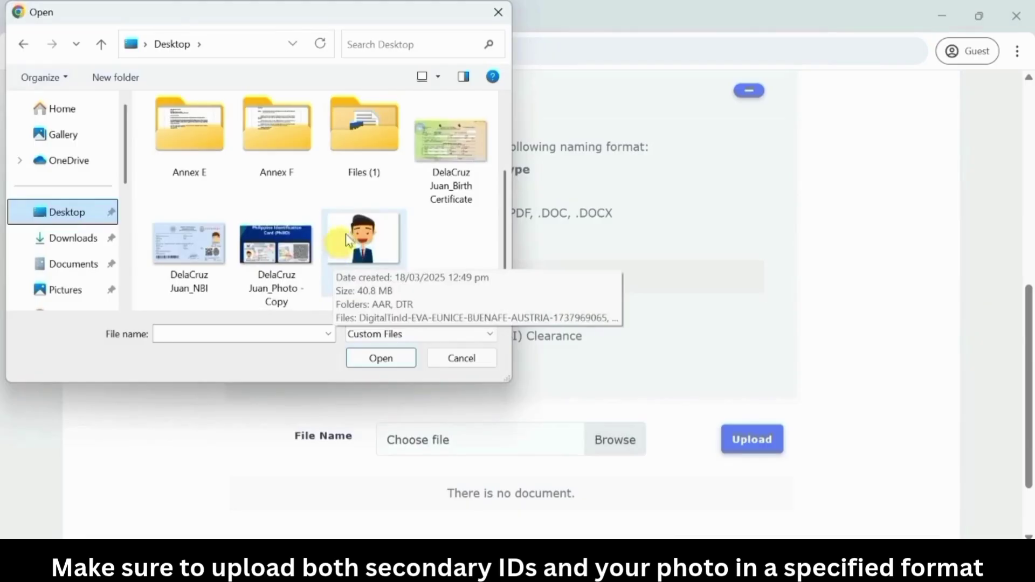
{"action": "left_click", "coordinate": [199, 240]}
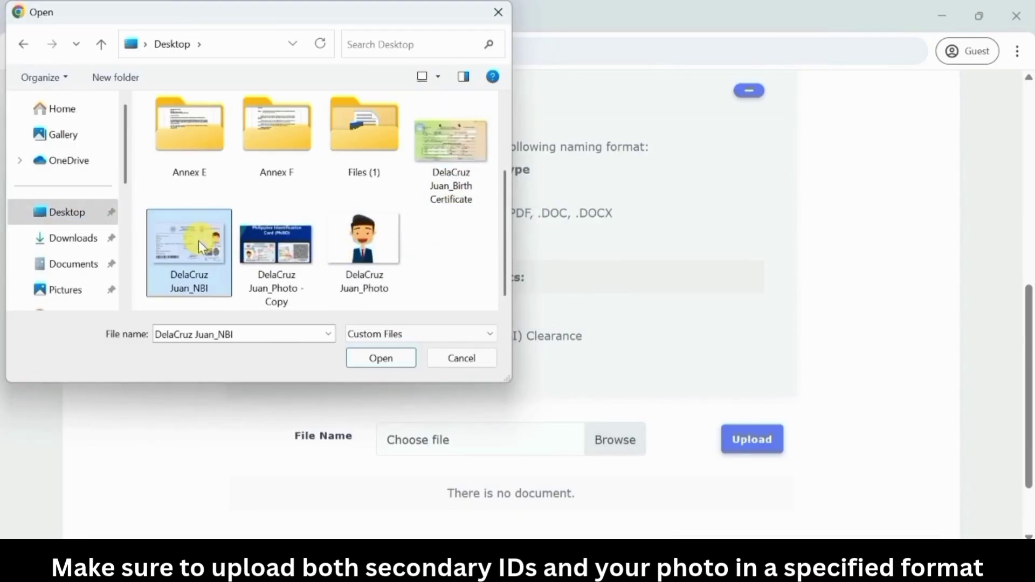
{"action": "left_click", "coordinate": [379, 358]}
{"action": "scroll", "coordinate": [373, 361], "scroll_direction": "down", "scroll_amount": 2}
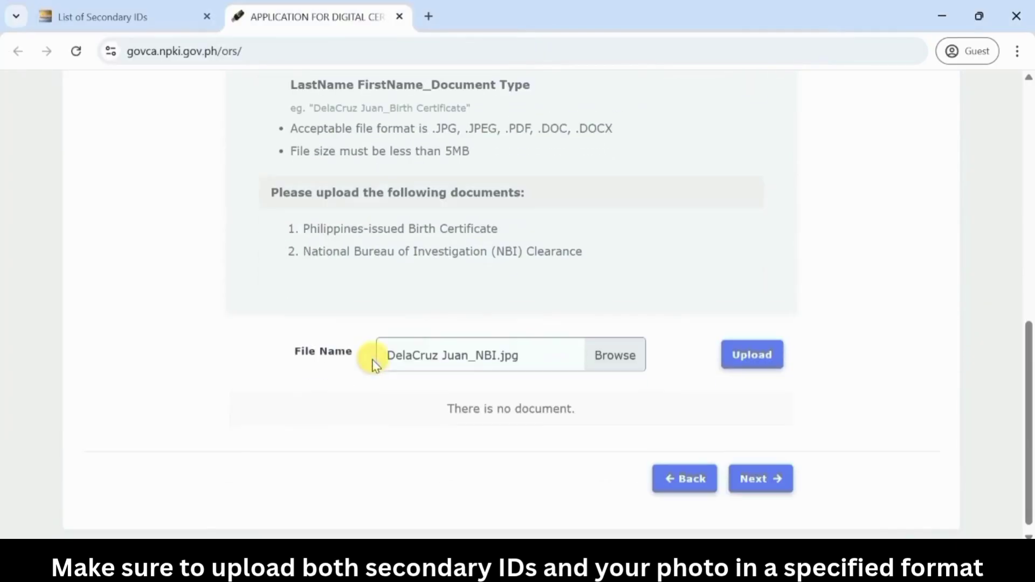
{"action": "left_click", "coordinate": [757, 359]}
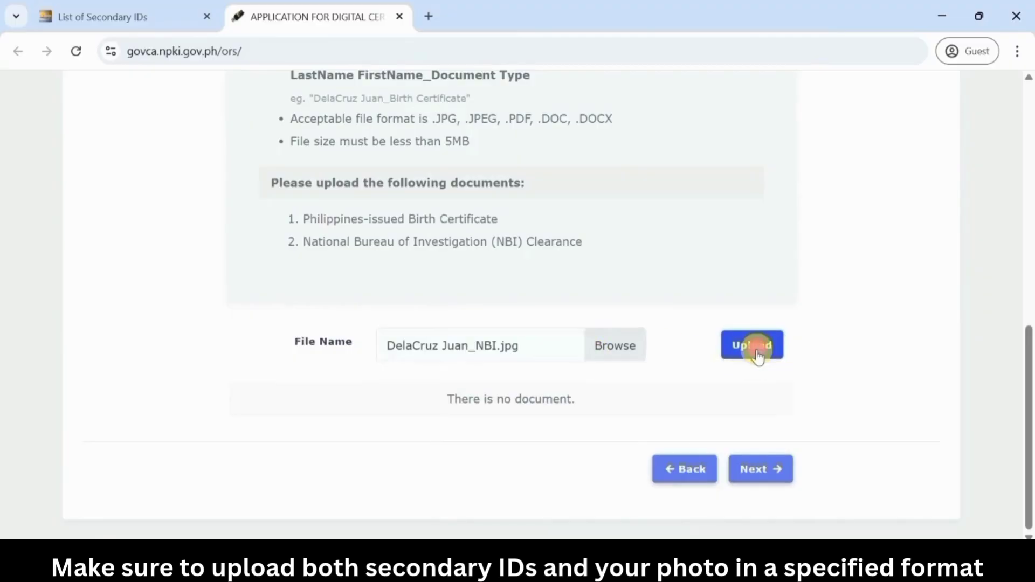
Upload the birth certificate image file and move on to the Photo Upload step
{"action": "scroll", "coordinate": [757, 352], "scroll_direction": "down", "scroll_amount": 1}
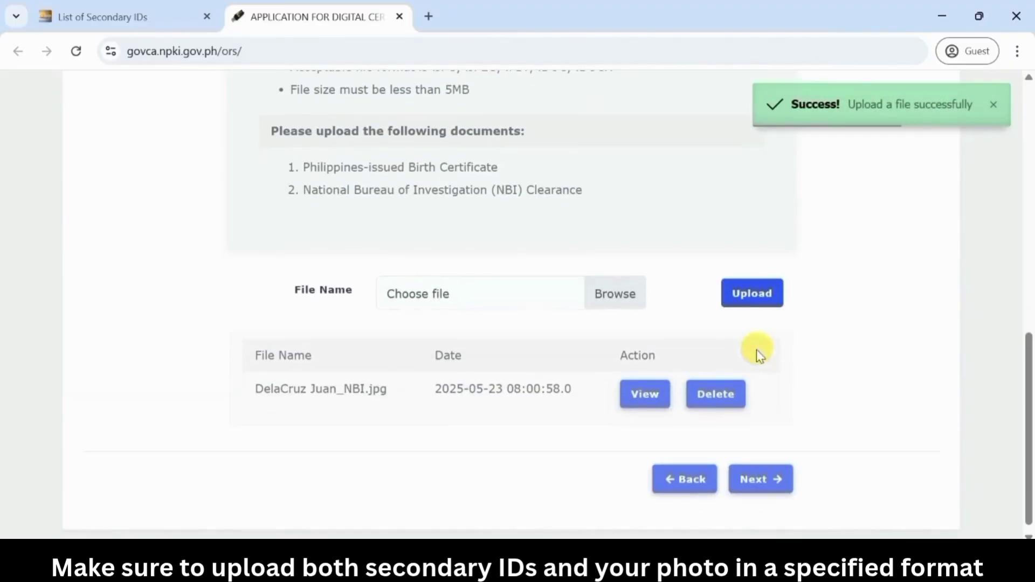
{"action": "left_click", "coordinate": [616, 293]}
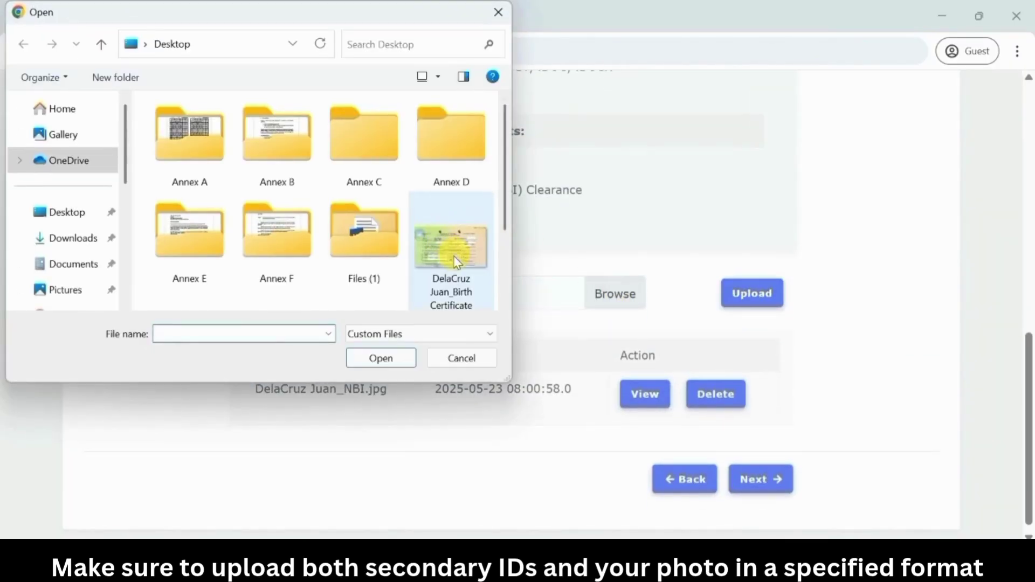
{"action": "left_click", "coordinate": [455, 262]}
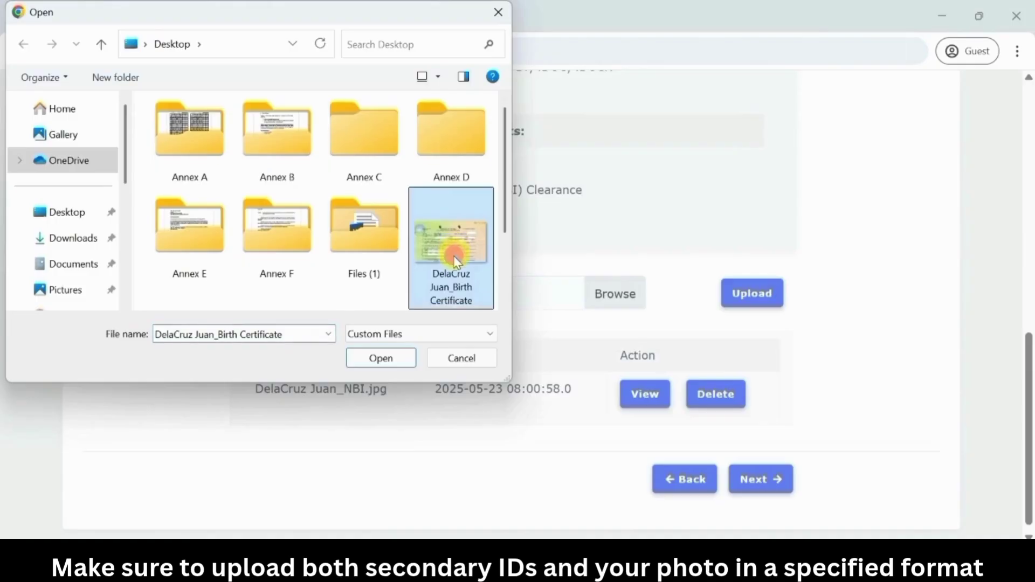
{"action": "left_click", "coordinate": [386, 364]}
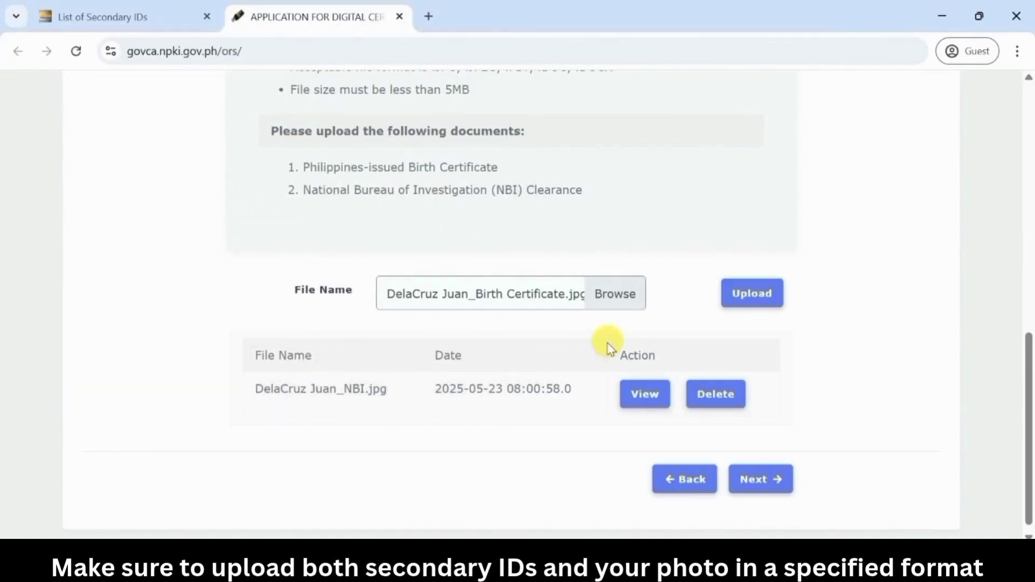
{"action": "left_click", "coordinate": [751, 302]}
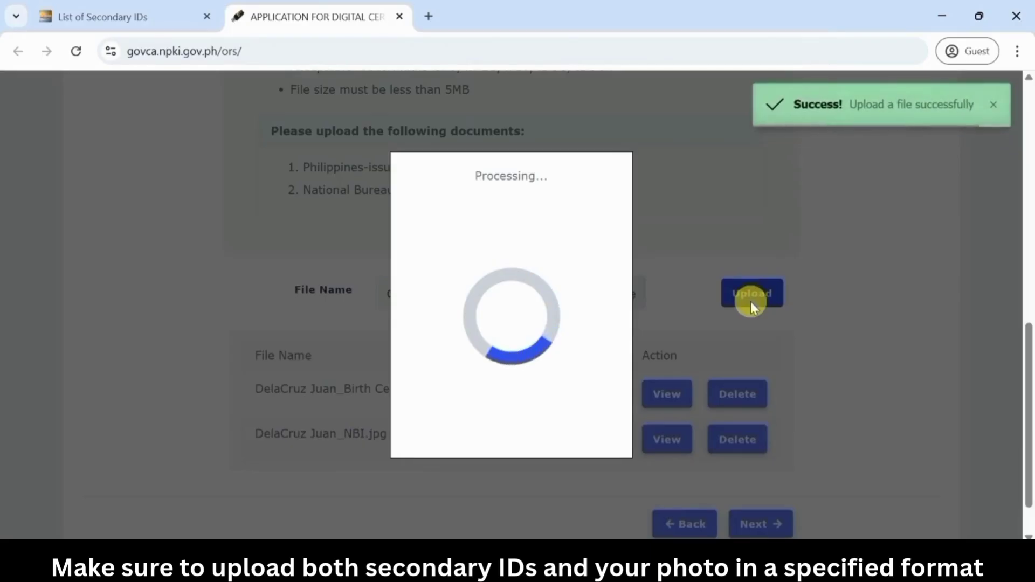
{"action": "scroll", "coordinate": [753, 309], "scroll_direction": "down", "scroll_amount": 1}
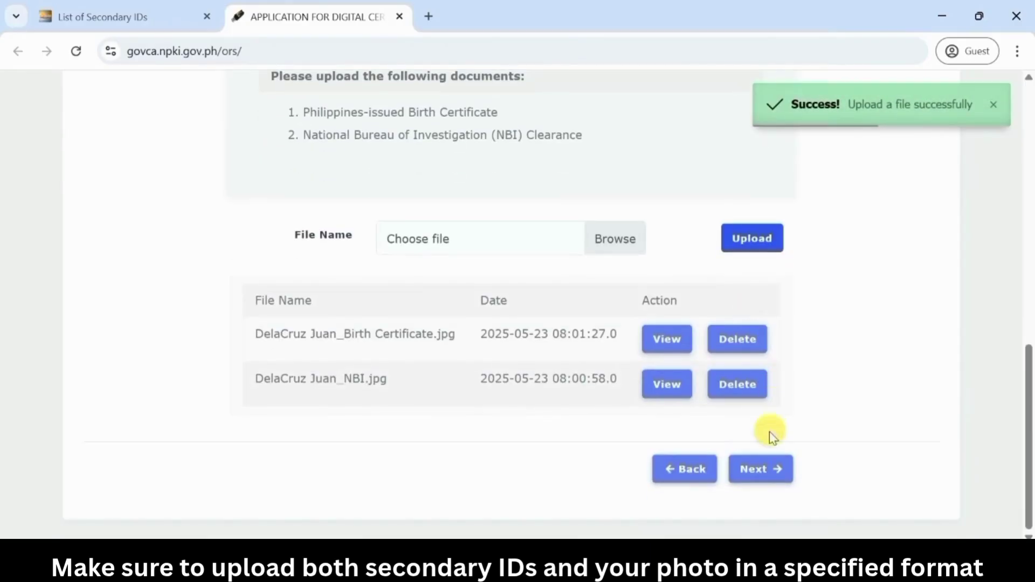
{"action": "left_click", "coordinate": [760, 470]}
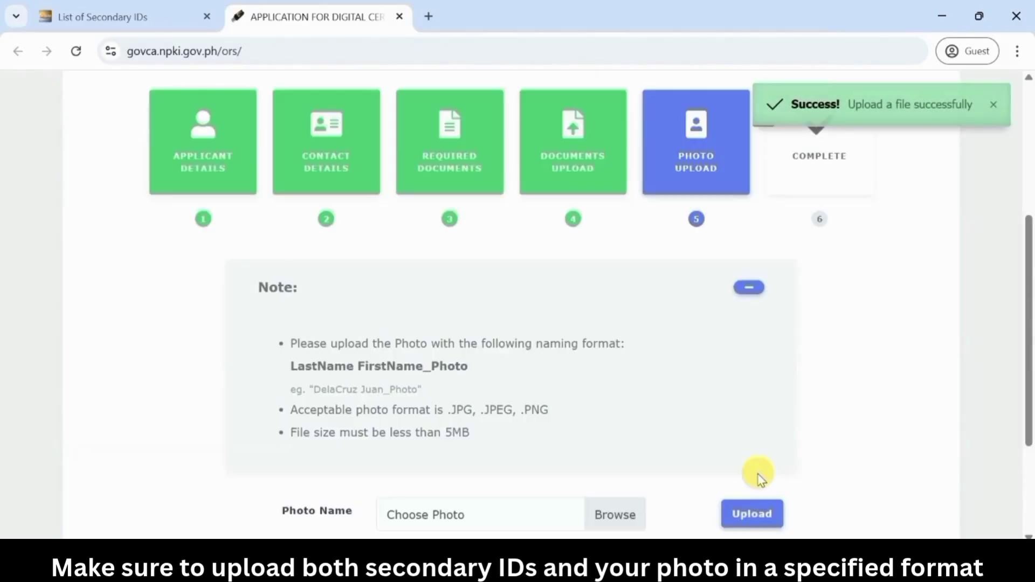
Browse to the applicant's photo image file and upload it
{"action": "scroll", "coordinate": [760, 478], "scroll_direction": "down", "scroll_amount": 2}
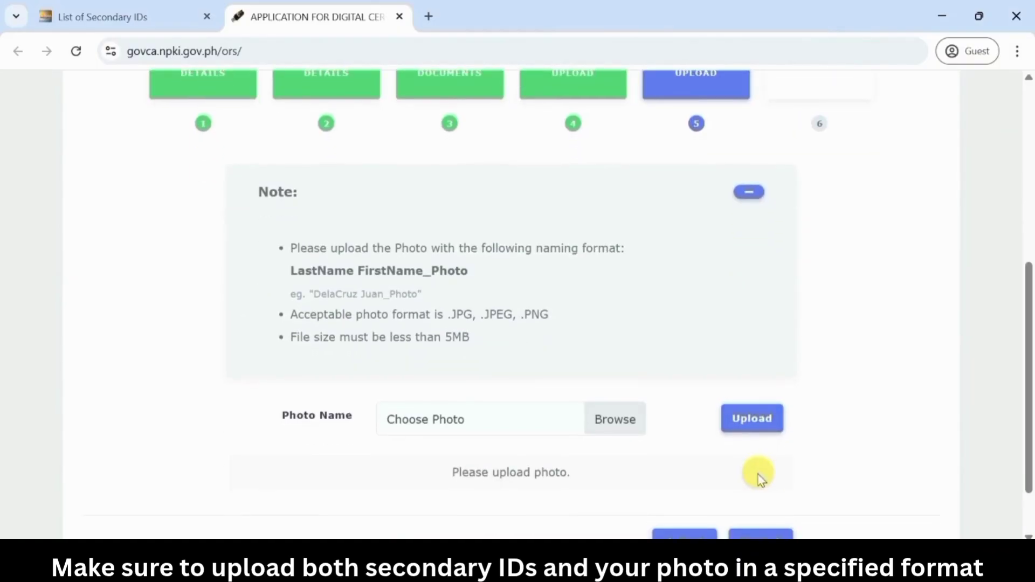
{"action": "left_click", "coordinate": [614, 419]}
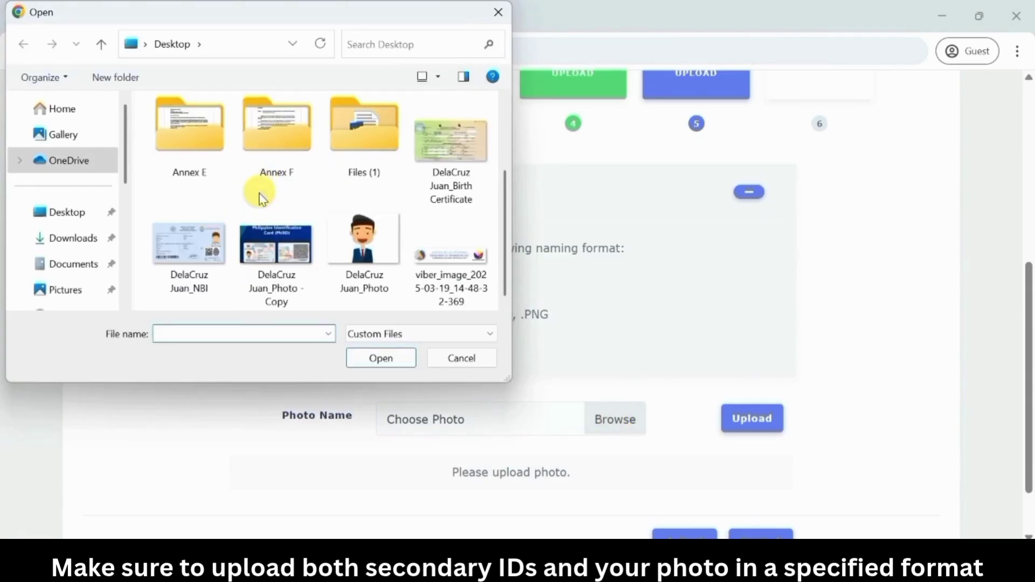
{"action": "left_click", "coordinate": [361, 270]}
{"action": "left_click", "coordinate": [386, 358]}
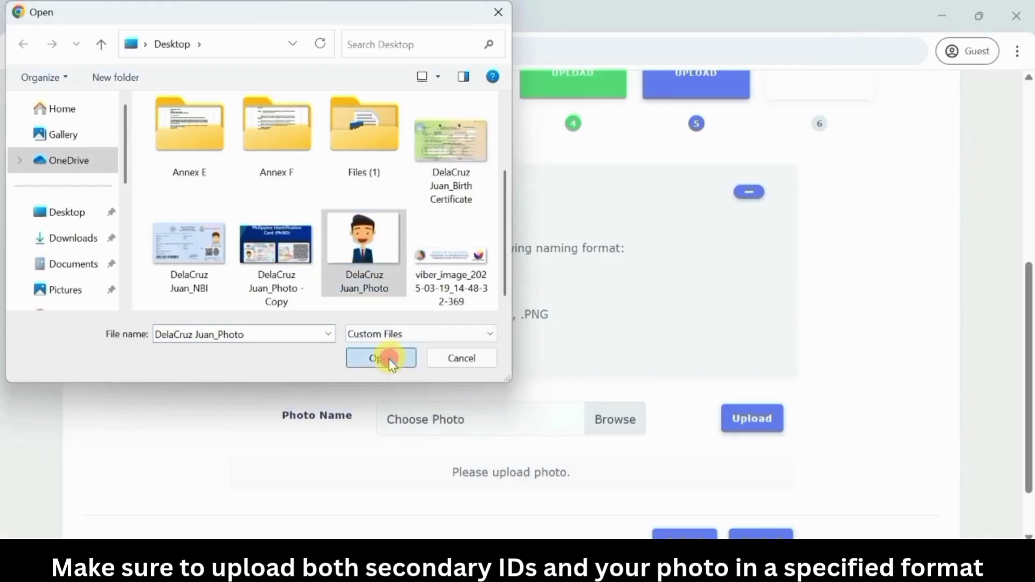
{"action": "scroll", "coordinate": [392, 365], "scroll_direction": "down", "scroll_amount": 2}
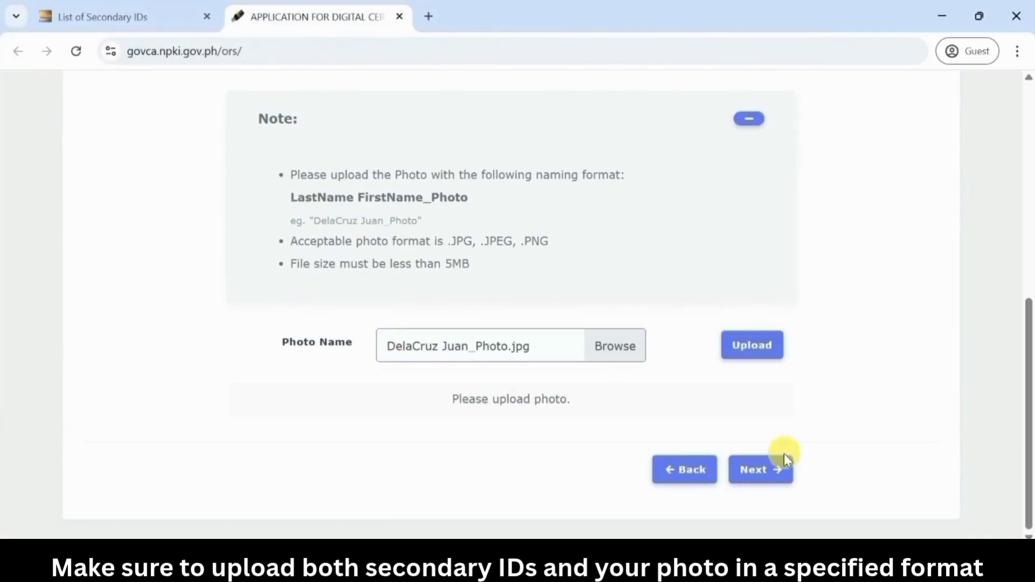
{"action": "left_click", "coordinate": [759, 350]}
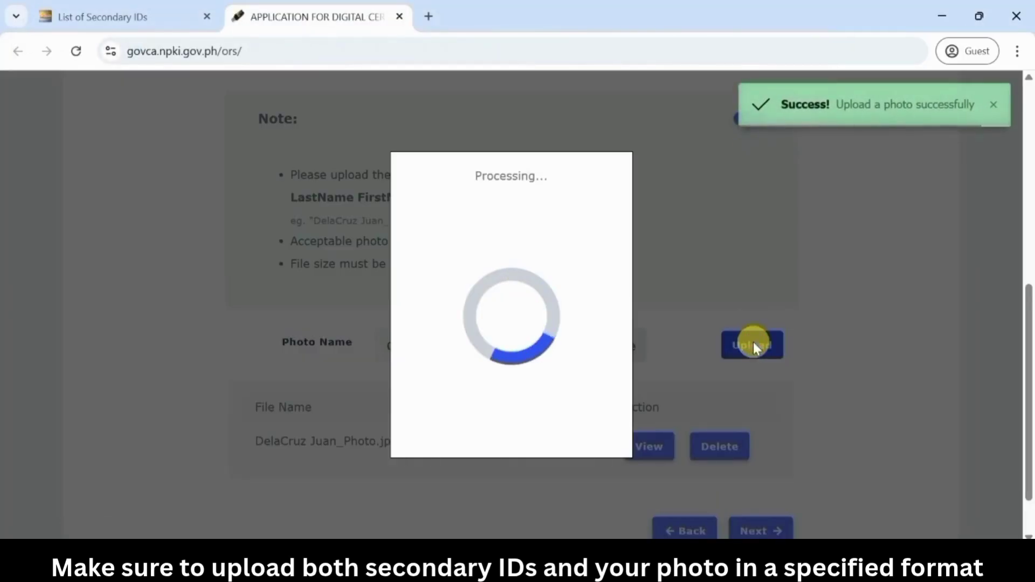
{"action": "scroll", "coordinate": [753, 345], "scroll_direction": "down", "scroll_amount": 1}
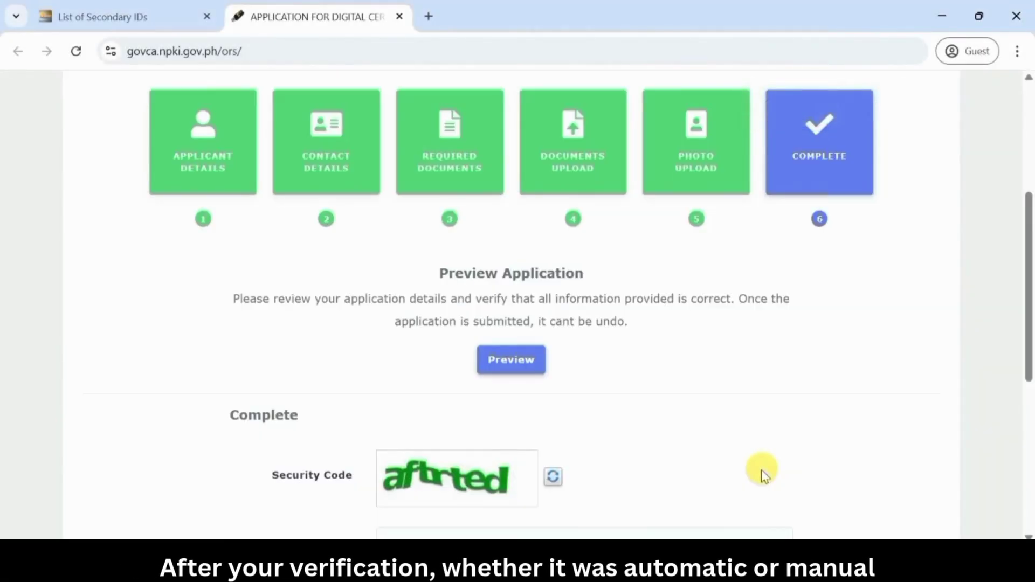
Open the PDF preview of the application form and scroll through both pages
{"action": "scroll", "coordinate": [761, 471], "scroll_direction": "down", "scroll_amount": 1}
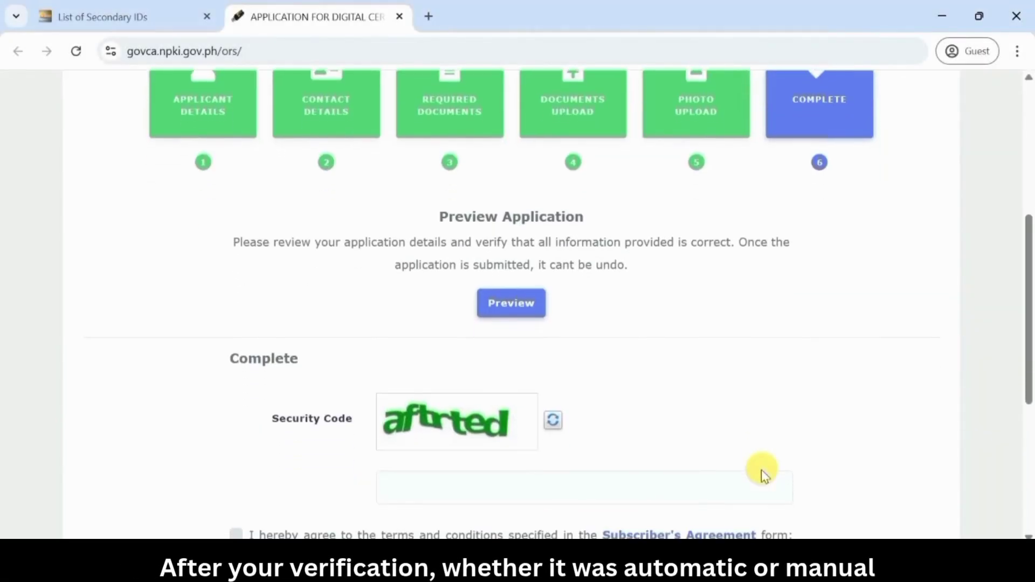
{"action": "left_click", "coordinate": [509, 301]}
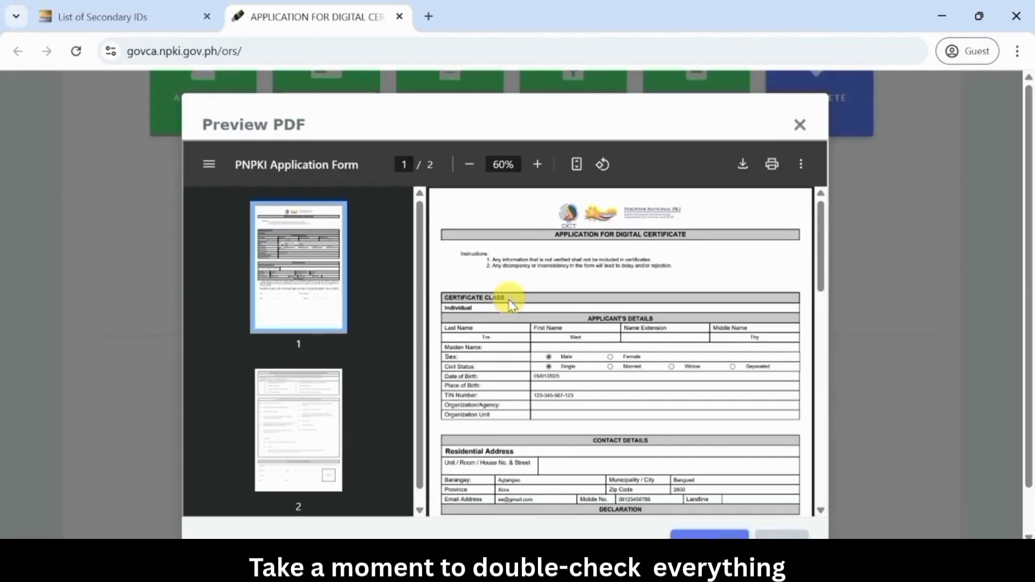
{"action": "scroll", "coordinate": [511, 304], "scroll_direction": "down", "scroll_amount": 3}
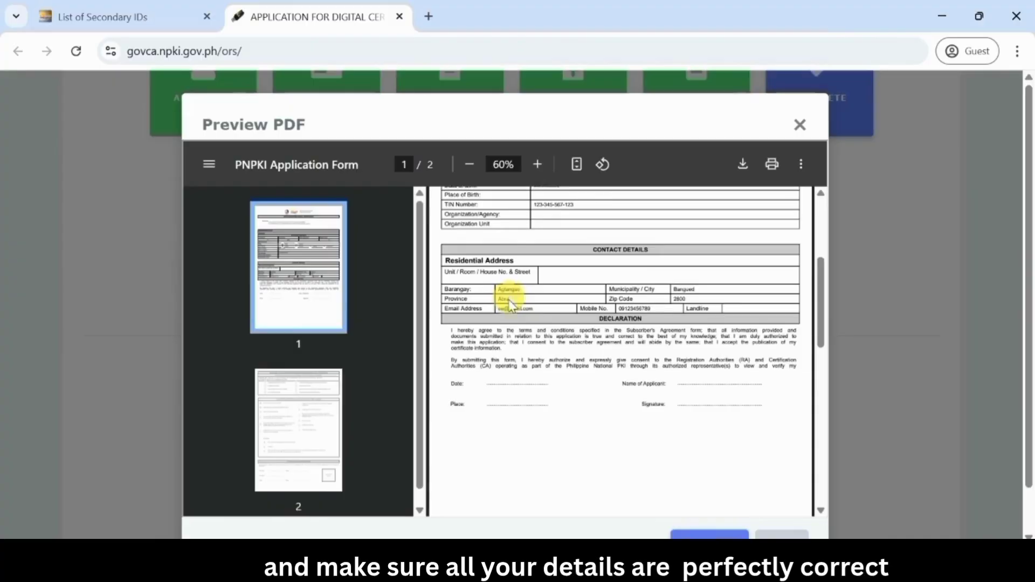
{"action": "scroll", "coordinate": [511, 305], "scroll_direction": "down", "scroll_amount": 5}
{"action": "scroll", "coordinate": [510, 304], "scroll_direction": "down", "scroll_amount": 8}
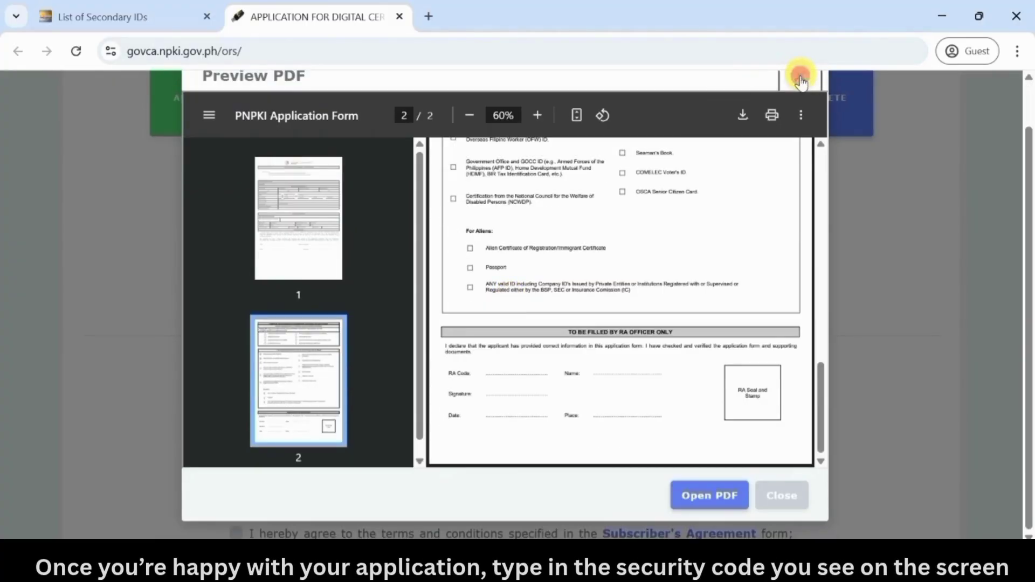
Close the form preview and enter the displayed security code
{"action": "left_click", "coordinate": [800, 76]}
{"action": "scroll", "coordinate": [735, 247], "scroll_direction": "down", "scroll_amount": 3}
{"action": "left_click", "coordinate": [516, 317]}
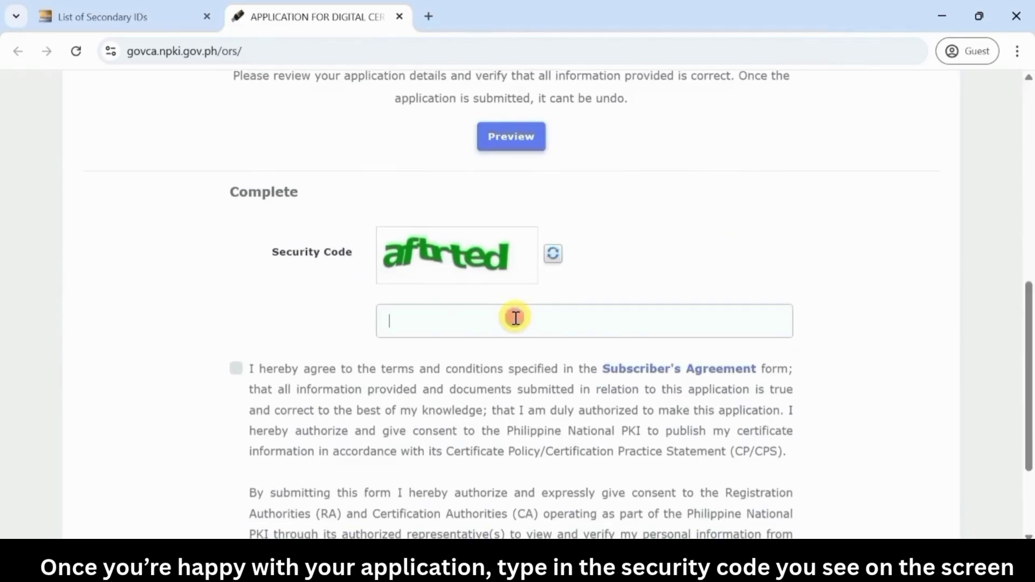
{"action": "type", "text": "aftrted"}
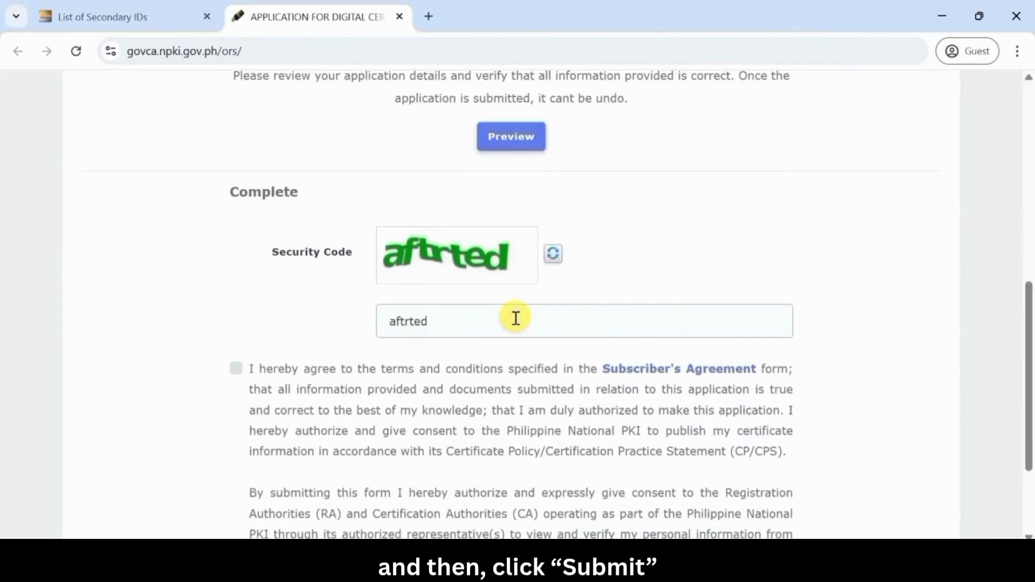
Accept the subscriber agreement and submit the application, confirming with Yes
{"action": "scroll", "coordinate": [502, 334], "scroll_direction": "down", "scroll_amount": 1}
{"action": "left_click", "coordinate": [237, 339]}
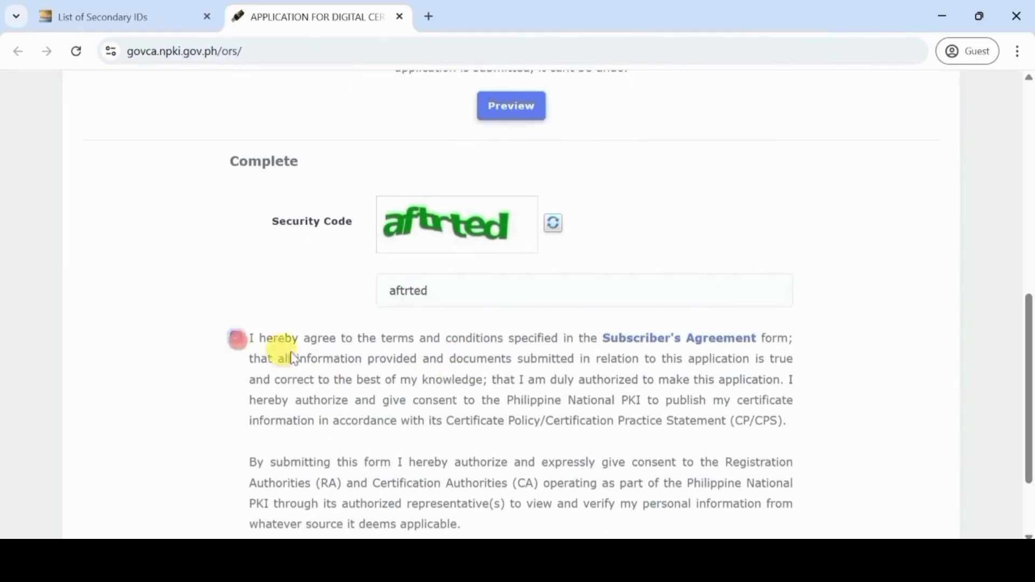
{"action": "scroll", "coordinate": [324, 358], "scroll_direction": "down", "scroll_amount": 2}
{"action": "left_click", "coordinate": [755, 475]}
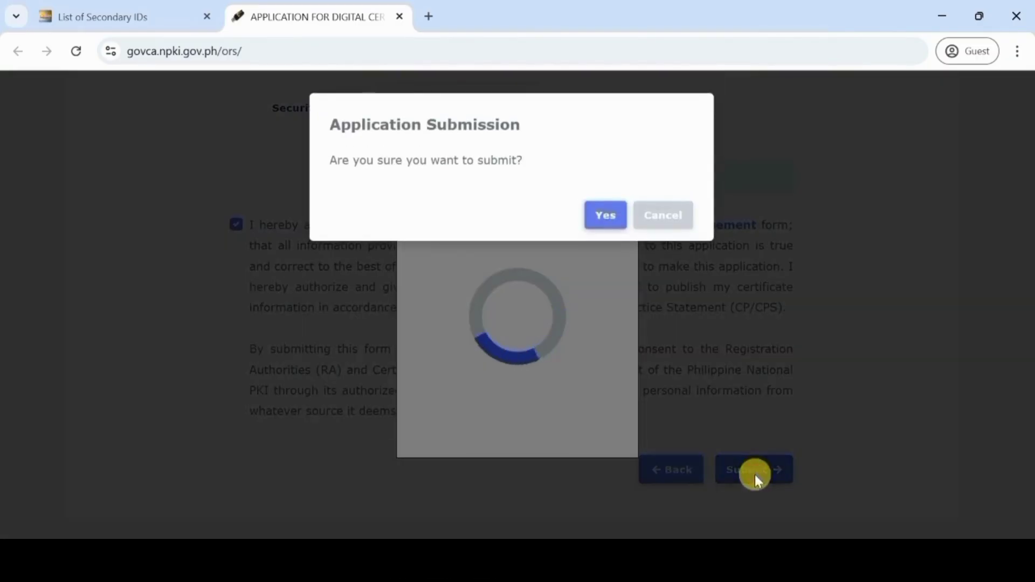
{"action": "left_click", "coordinate": [602, 213]}
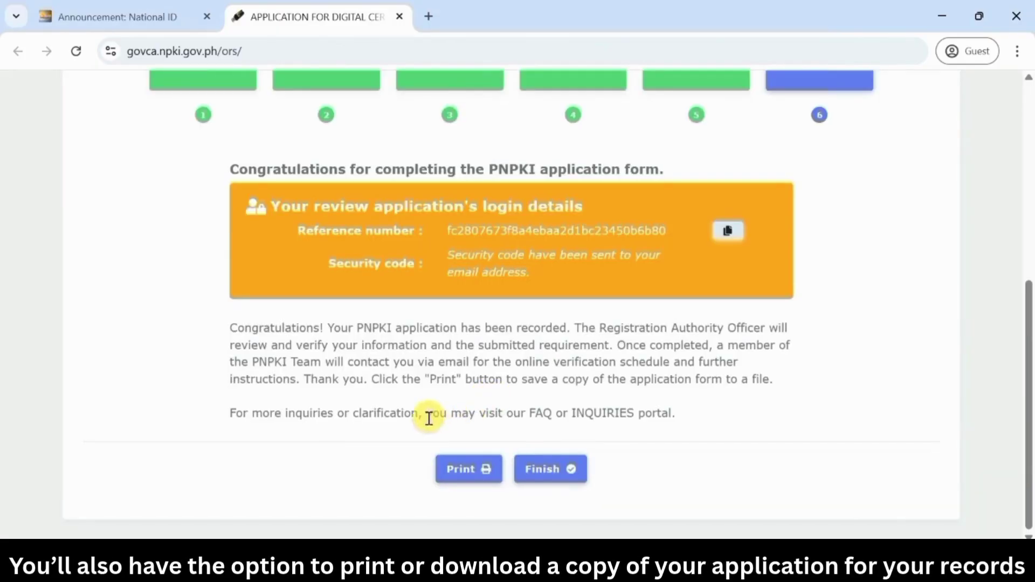
View the printable application form, close it, and finish the application
{"action": "left_click", "coordinate": [471, 470]}
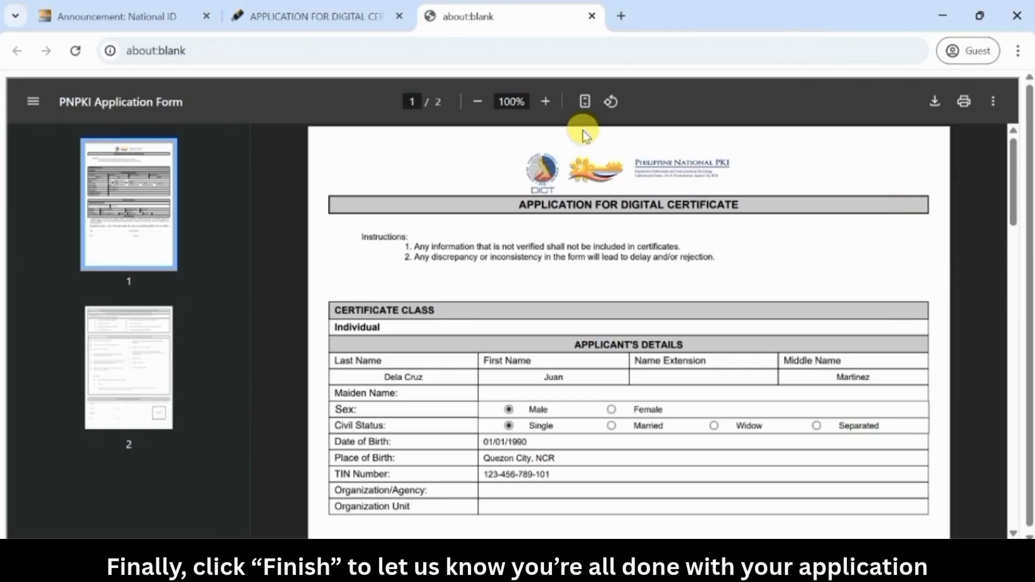
{"action": "left_click", "coordinate": [592, 16]}
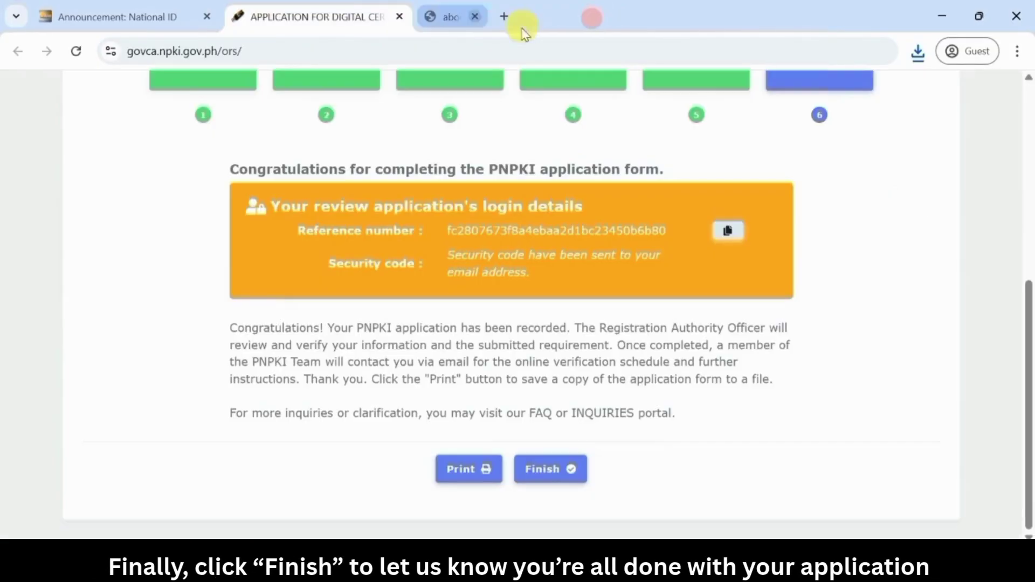
{"action": "left_click", "coordinate": [554, 472]}
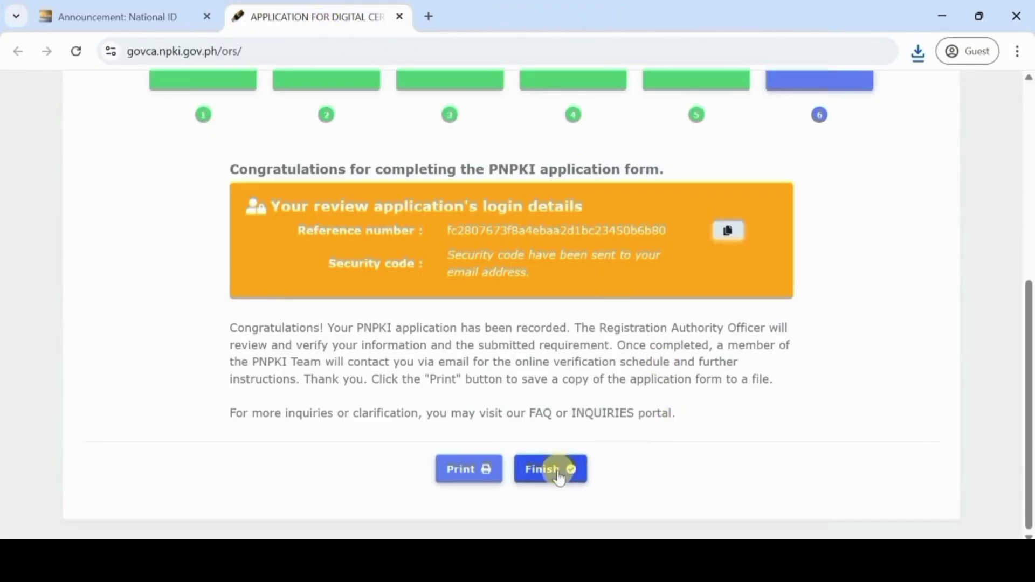
{"action": "scroll", "coordinate": [440, 225], "scroll_direction": "down", "scroll_amount": 5}
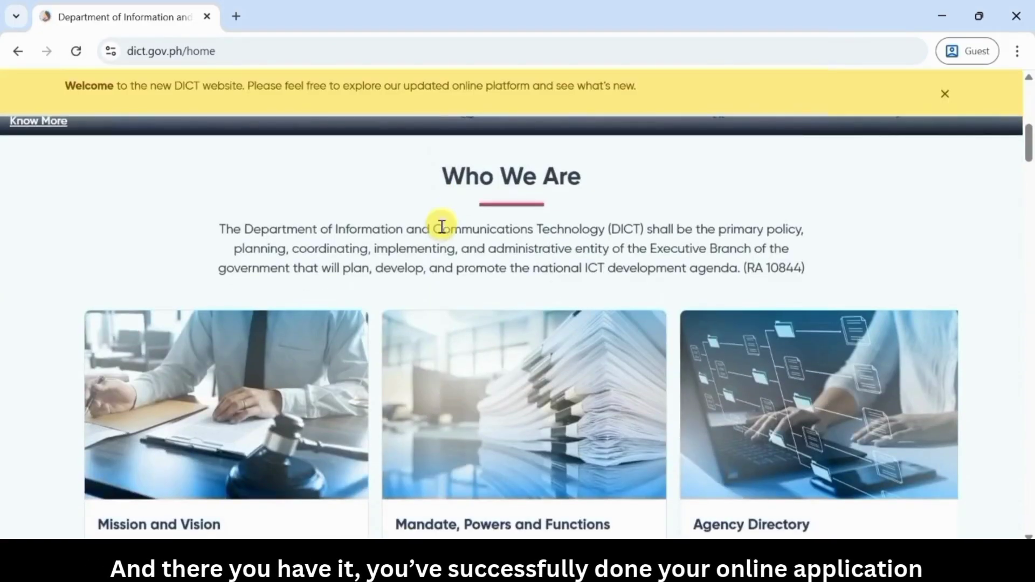
{"action": "scroll", "coordinate": [898, 245], "scroll_direction": "down", "scroll_amount": 10}
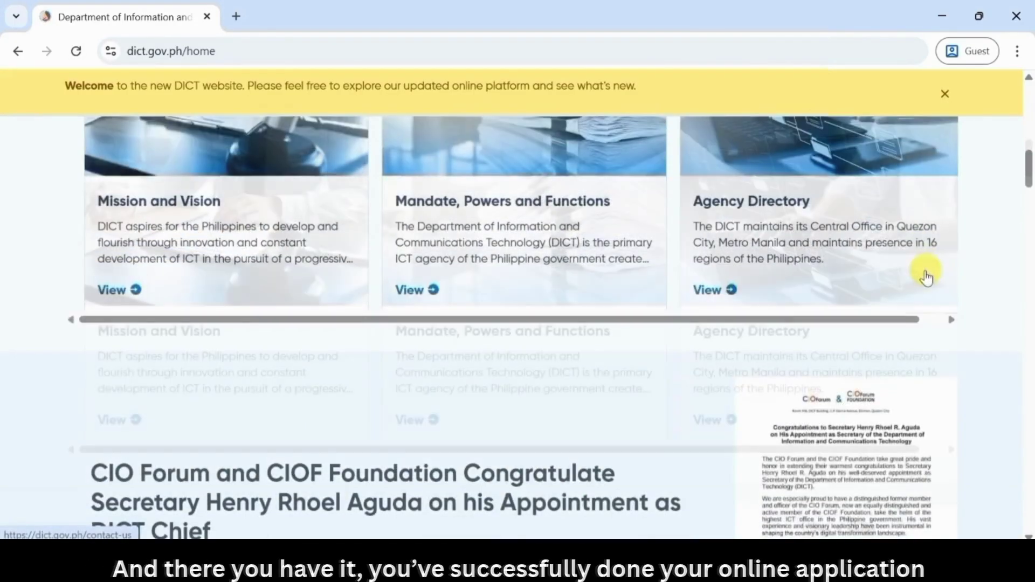
{"action": "scroll", "coordinate": [936, 275], "scroll_direction": "down", "scroll_amount": 5}
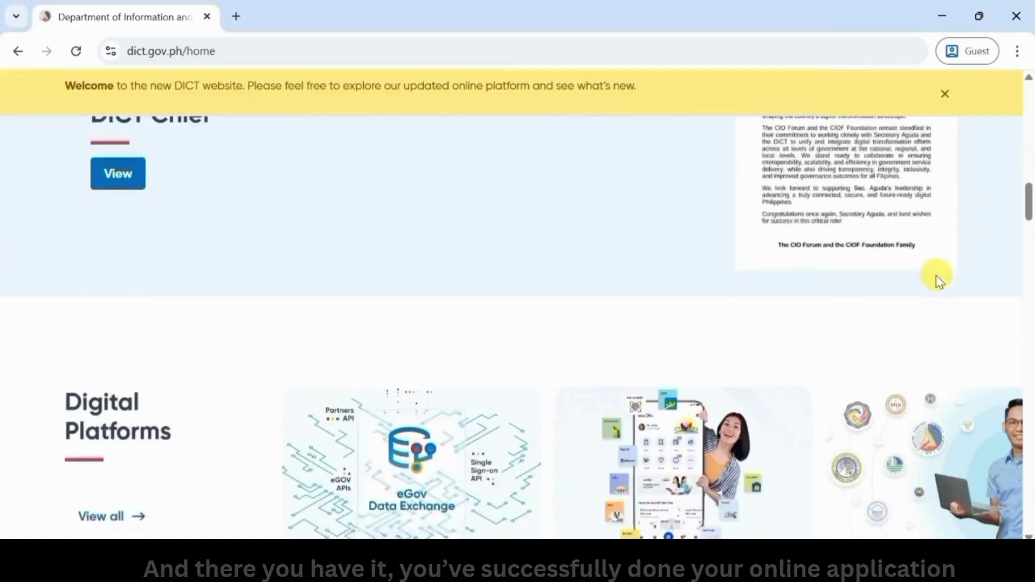
{"action": "scroll", "coordinate": [936, 275], "scroll_direction": "down", "scroll_amount": 10}
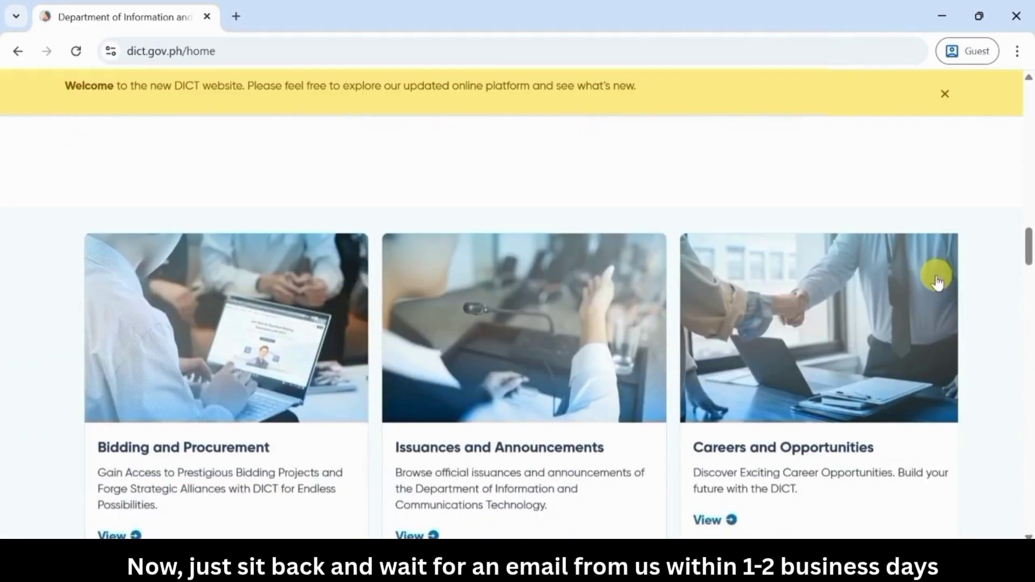
{"action": "scroll", "coordinate": [939, 278], "scroll_direction": "down", "scroll_amount": 6}
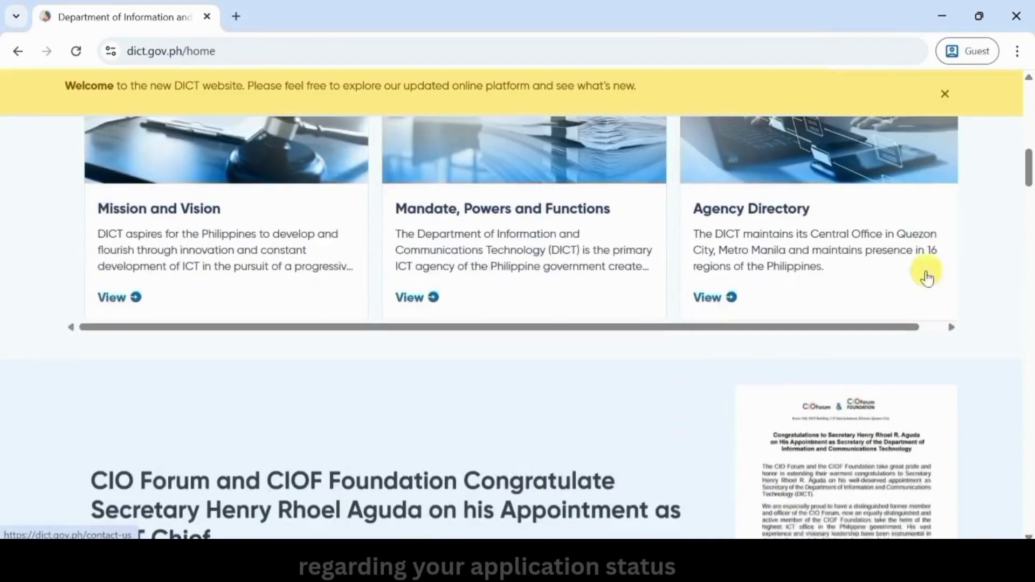
{"action": "scroll", "coordinate": [926, 278], "scroll_direction": "down", "scroll_amount": 2}
{"action": "scroll", "coordinate": [927, 278], "scroll_direction": "down", "scroll_amount": 4}
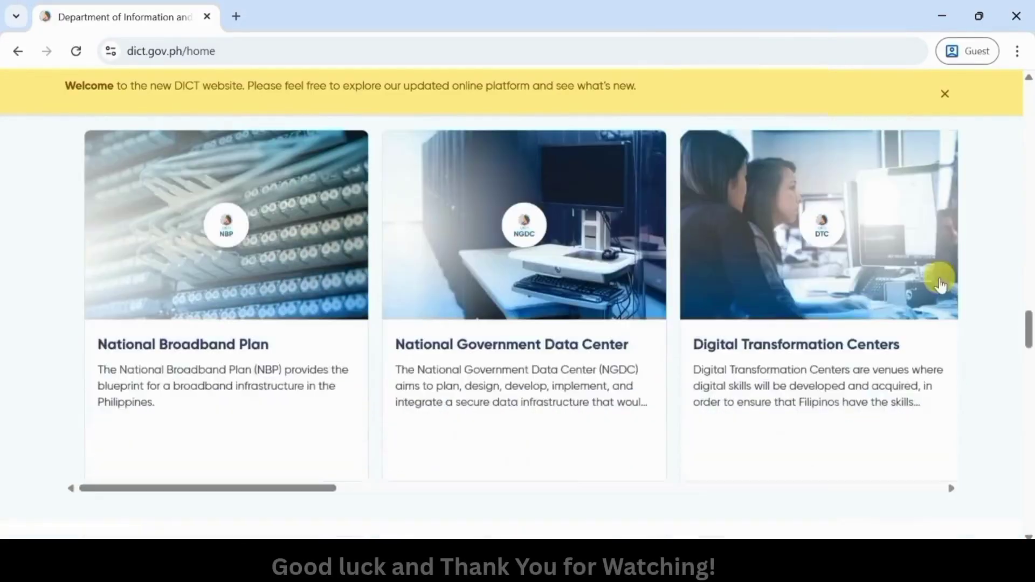
{"action": "scroll", "coordinate": [940, 284], "scroll_direction": "down", "scroll_amount": 7}
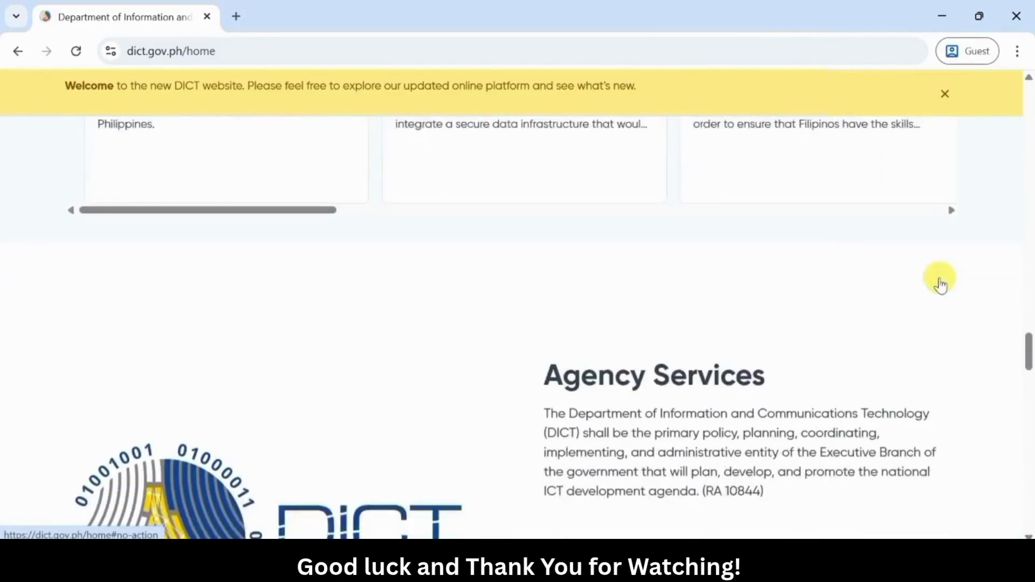